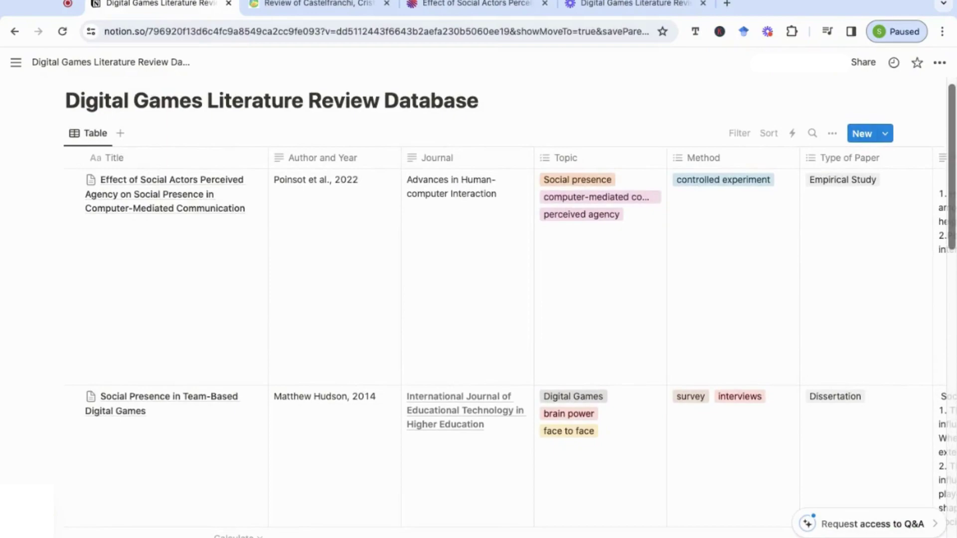
Browse the literature review table, then open the Poinsot et al., 2022 paper in side peek.
{"action": "scroll", "coordinate": [690, 523], "scroll_direction": "down", "scroll_amount": 1}
{"action": "scroll", "coordinate": [690, 522], "scroll_direction": "up", "scroll_amount": 1}
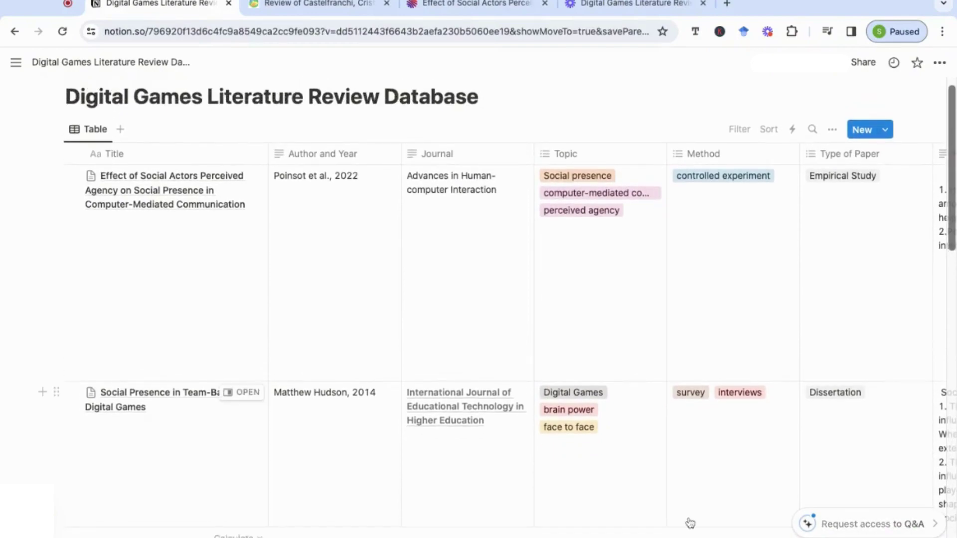
{"action": "scroll", "coordinate": [690, 522], "scroll_direction": "right", "scroll_amount": 10}
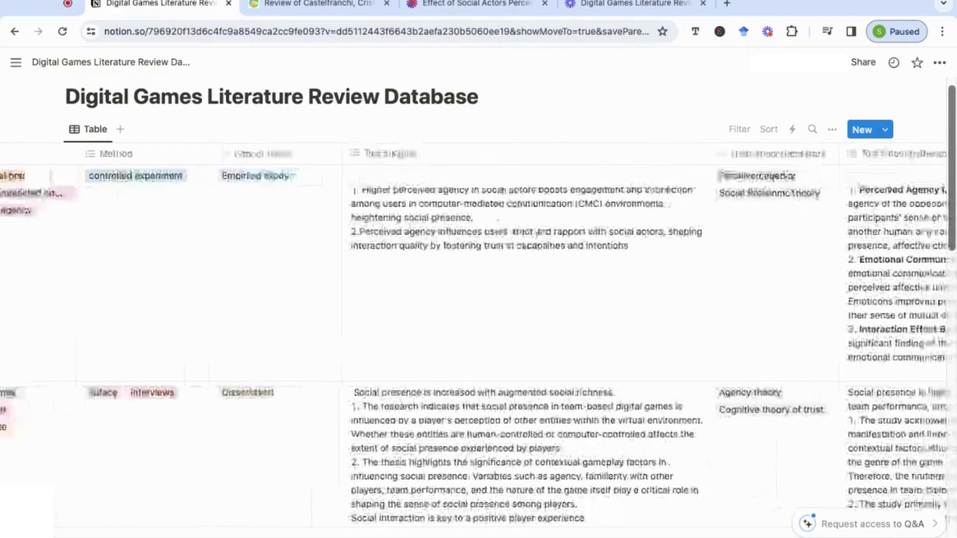
{"action": "scroll", "coordinate": [690, 522], "scroll_direction": "right", "scroll_amount": 10}
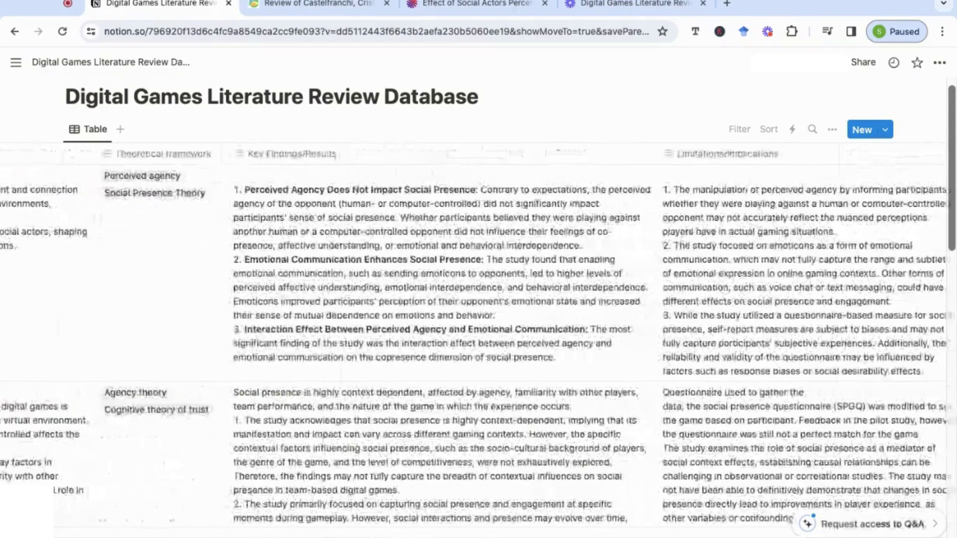
{"action": "scroll", "coordinate": [474, 333], "scroll_direction": "left", "scroll_amount": 10}
{"action": "scroll", "coordinate": [474, 333], "scroll_direction": "left", "scroll_amount": 3}
{"action": "scroll", "coordinate": [474, 333], "scroll_direction": "down", "scroll_amount": 10}
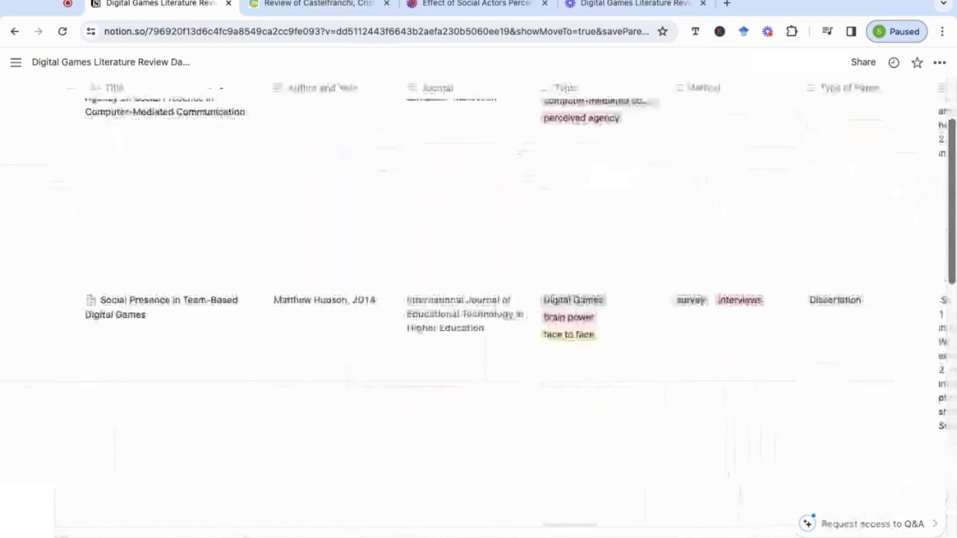
{"action": "scroll", "coordinate": [474, 334], "scroll_direction": "up", "scroll_amount": 10}
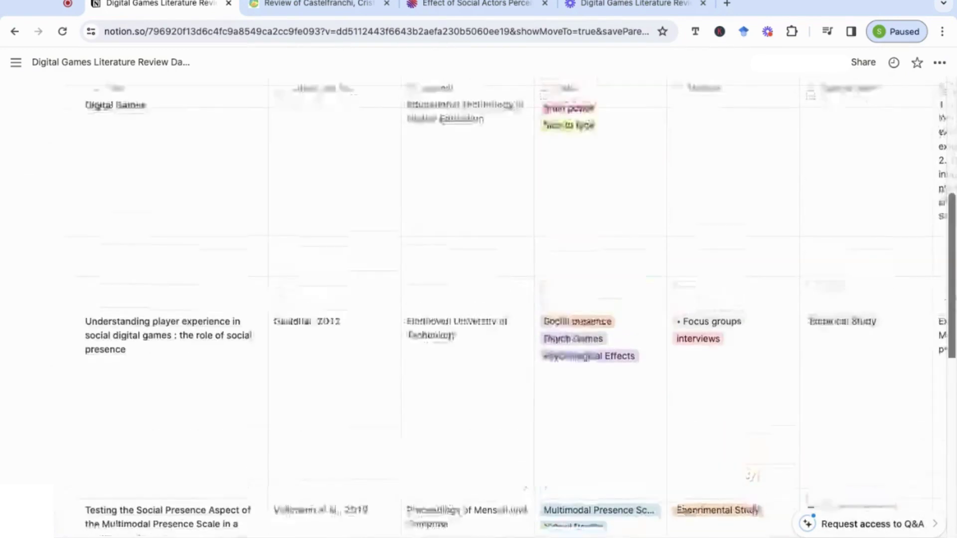
{"action": "scroll", "coordinate": [474, 334], "scroll_direction": "right", "scroll_amount": 2}
{"action": "scroll", "coordinate": [474, 333], "scroll_direction": "right", "scroll_amount": 5}
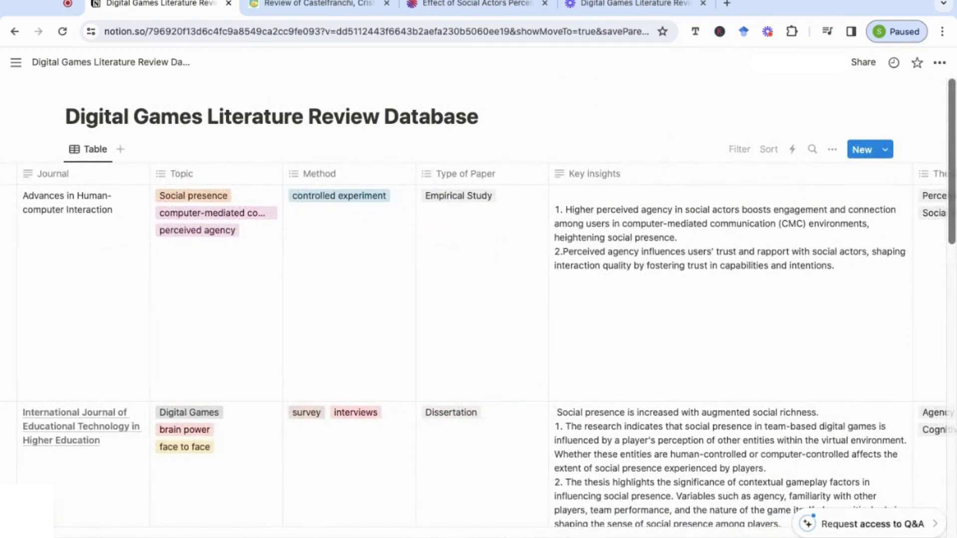
{"action": "scroll", "coordinate": [474, 333], "scroll_direction": "right", "scroll_amount": 8}
{"action": "scroll", "coordinate": [474, 334], "scroll_direction": "right", "scroll_amount": 5}
{"action": "scroll", "coordinate": [474, 333], "scroll_direction": "down", "scroll_amount": 4}
{"action": "scroll", "coordinate": [474, 334], "scroll_direction": "down", "scroll_amount": 1}
{"action": "scroll", "coordinate": [474, 334], "scroll_direction": "left", "scroll_amount": 15}
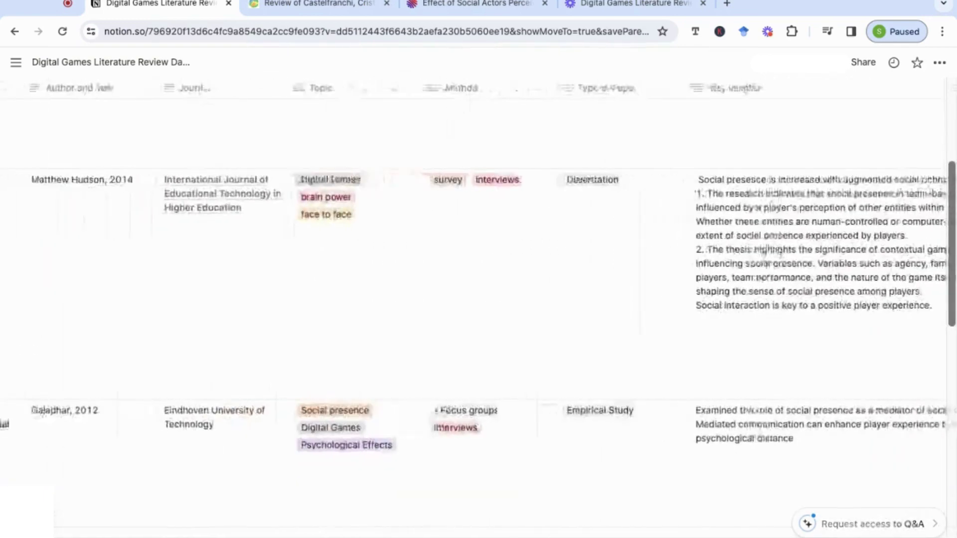
{"action": "scroll", "coordinate": [610, 536], "scroll_direction": "left", "scroll_amount": 6}
{"action": "scroll", "coordinate": [610, 536], "scroll_direction": "up", "scroll_amount": 3}
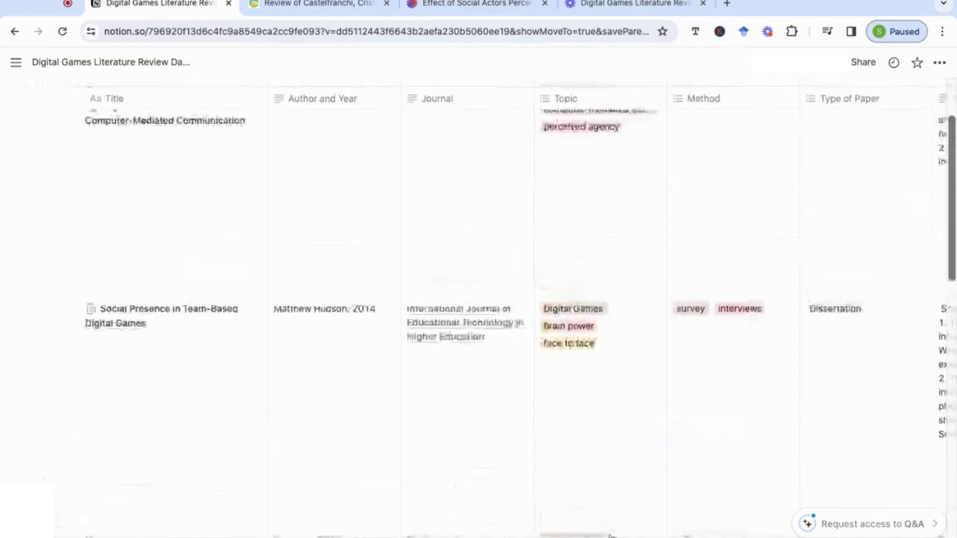
{"action": "scroll", "coordinate": [611, 536], "scroll_direction": "up", "scroll_amount": 3}
{"action": "left_click", "coordinate": [252, 194]}
Look over the Poinsot et al., 2022 paper's properties, then close its side peek.
{"action": "scroll", "coordinate": [601, 187], "scroll_direction": "down", "scroll_amount": 15}
{"action": "scroll", "coordinate": [604, 172], "scroll_direction": "down", "scroll_amount": 3}
{"action": "scroll", "coordinate": [718, 299], "scroll_direction": "up", "scroll_amount": 10}
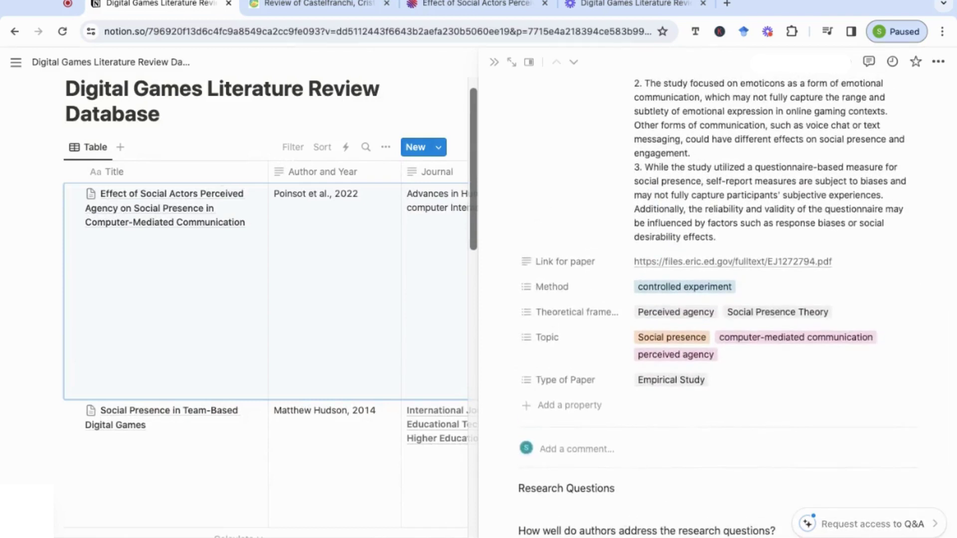
{"action": "left_click", "coordinate": [494, 61]}
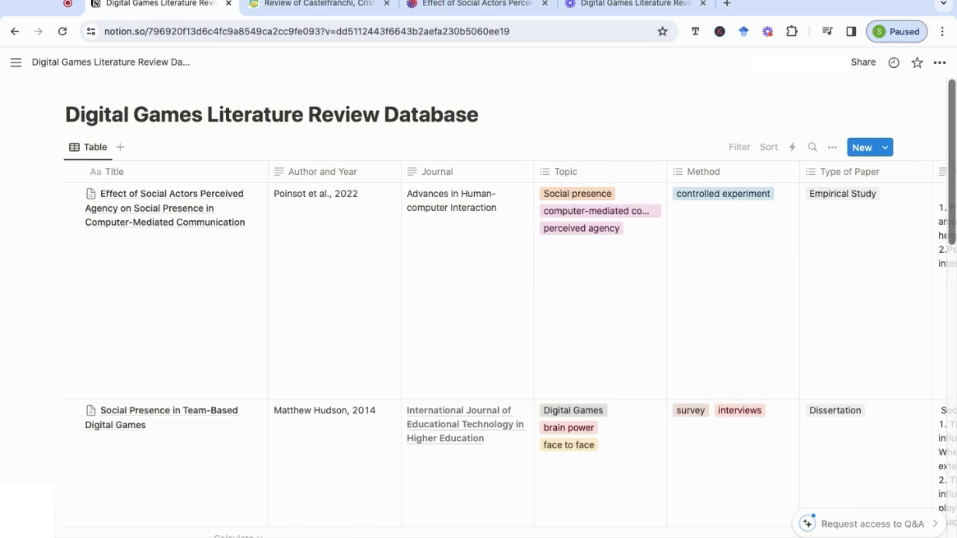
{"action": "left_click", "coordinate": [634, 448]}
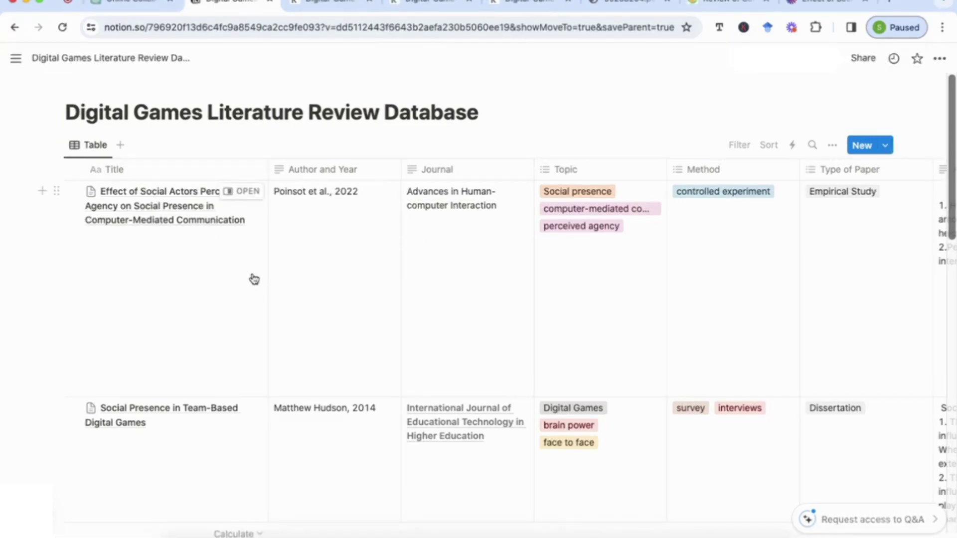
{"action": "scroll", "coordinate": [380, 305], "scroll_direction": "down", "scroll_amount": 1}
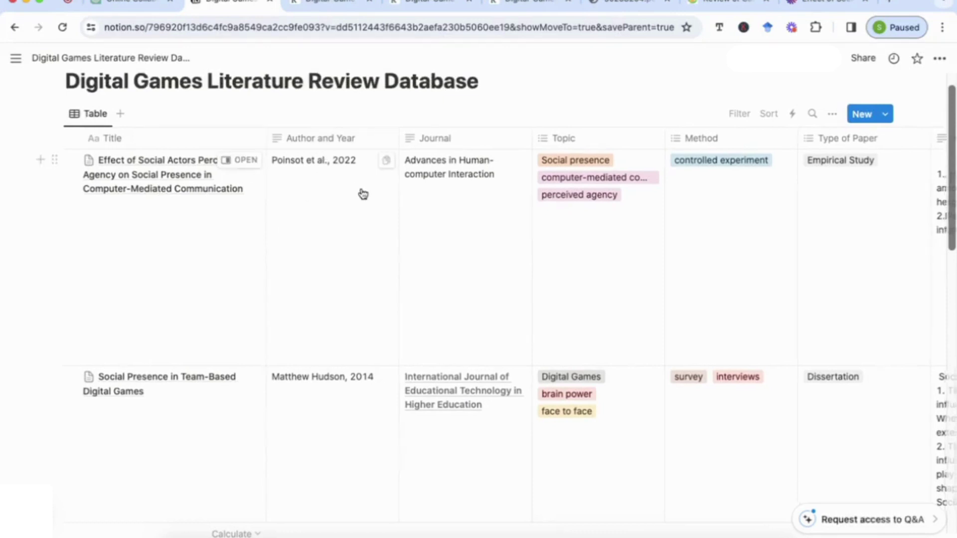
{"action": "scroll", "coordinate": [363, 193], "scroll_direction": "right", "scroll_amount": 3}
{"action": "scroll", "coordinate": [375, 192], "scroll_direction": "right", "scroll_amount": 3}
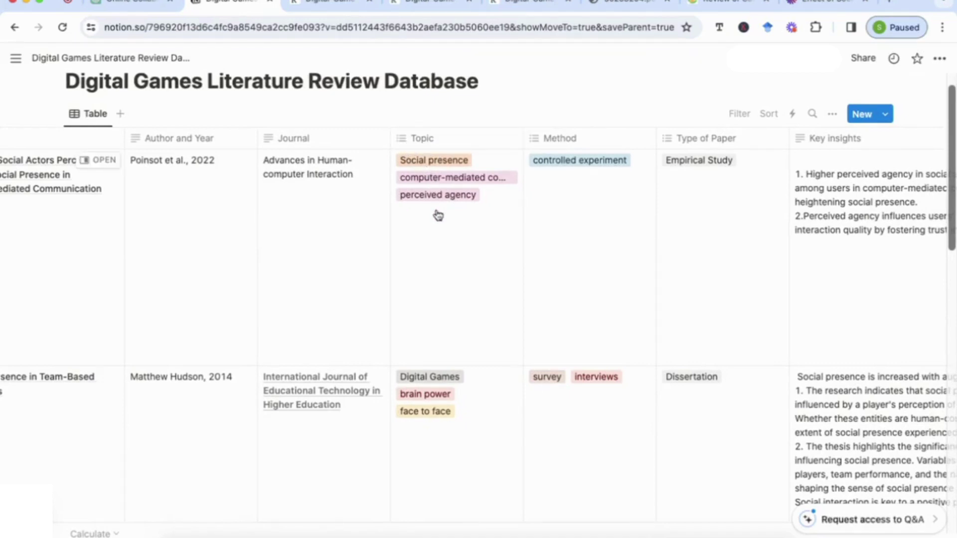
{"action": "scroll", "coordinate": [439, 214], "scroll_direction": "down", "scroll_amount": 5}
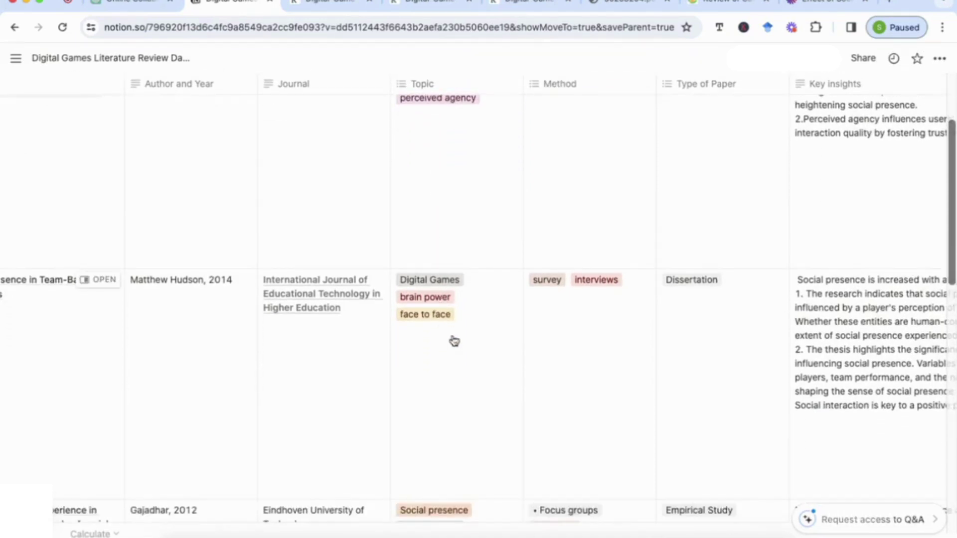
{"action": "scroll", "coordinate": [460, 389], "scroll_direction": "down", "scroll_amount": 10}
{"action": "scroll", "coordinate": [459, 392], "scroll_direction": "down", "scroll_amount": 6}
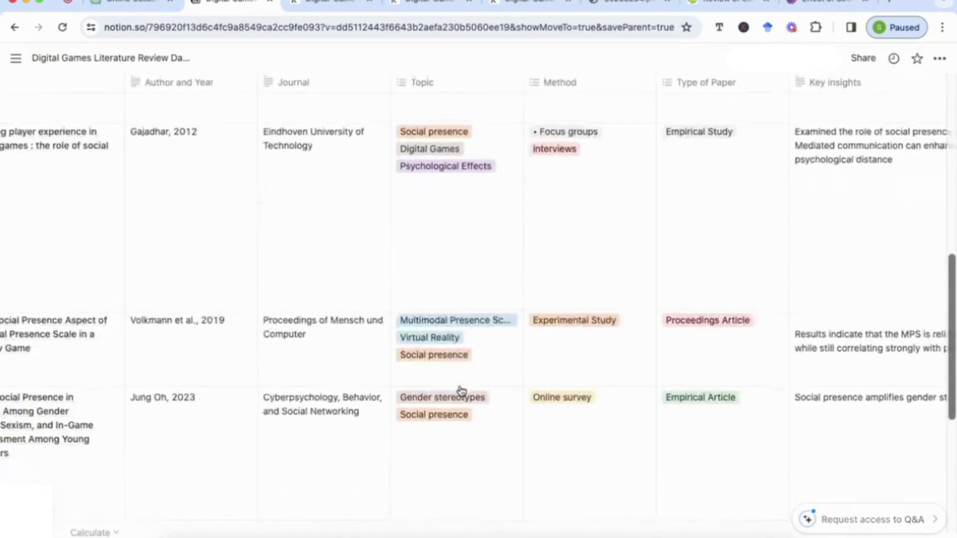
{"action": "scroll", "coordinate": [459, 392], "scroll_direction": "up", "scroll_amount": 20}
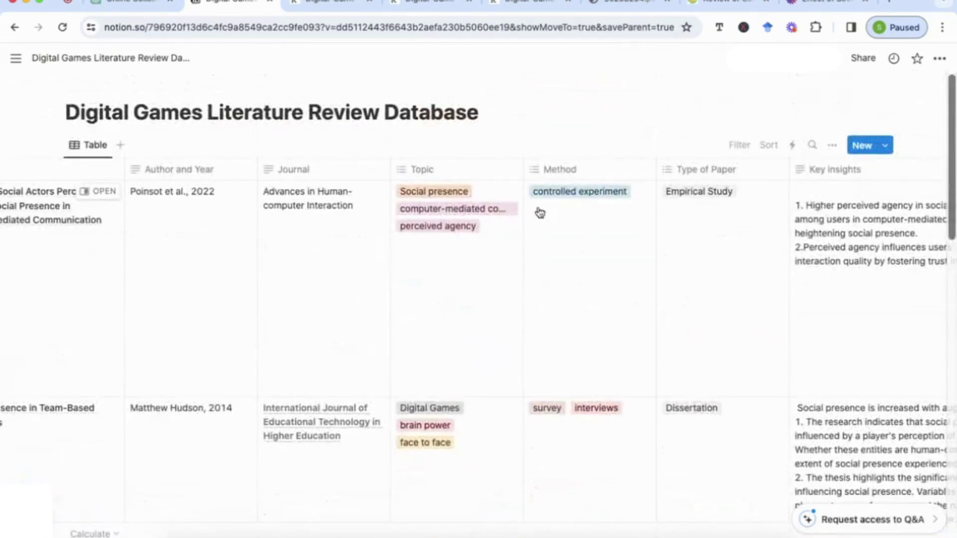
{"action": "scroll", "coordinate": [581, 310], "scroll_direction": "down", "scroll_amount": 6}
{"action": "scroll", "coordinate": [582, 310], "scroll_direction": "down", "scroll_amount": 4}
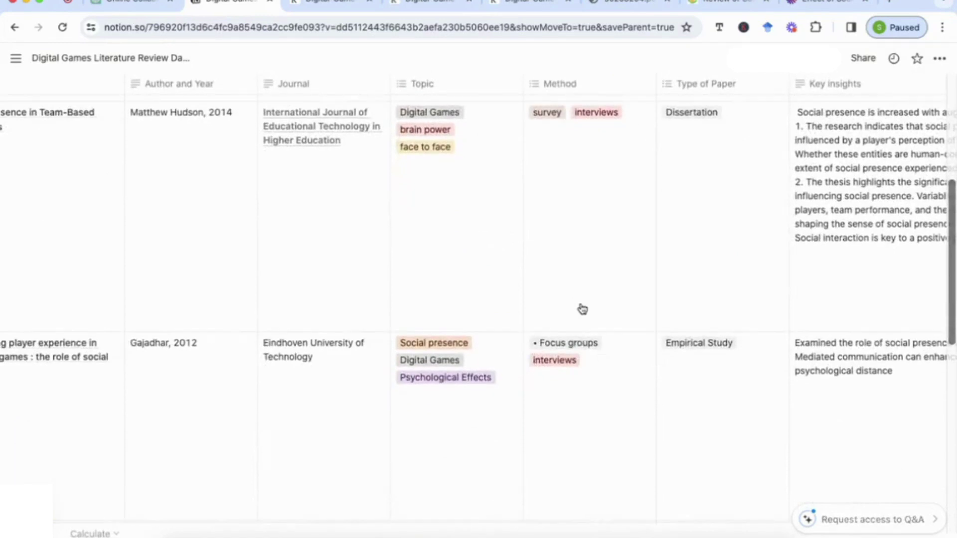
{"action": "scroll", "coordinate": [582, 334], "scroll_direction": "down", "scroll_amount": 3}
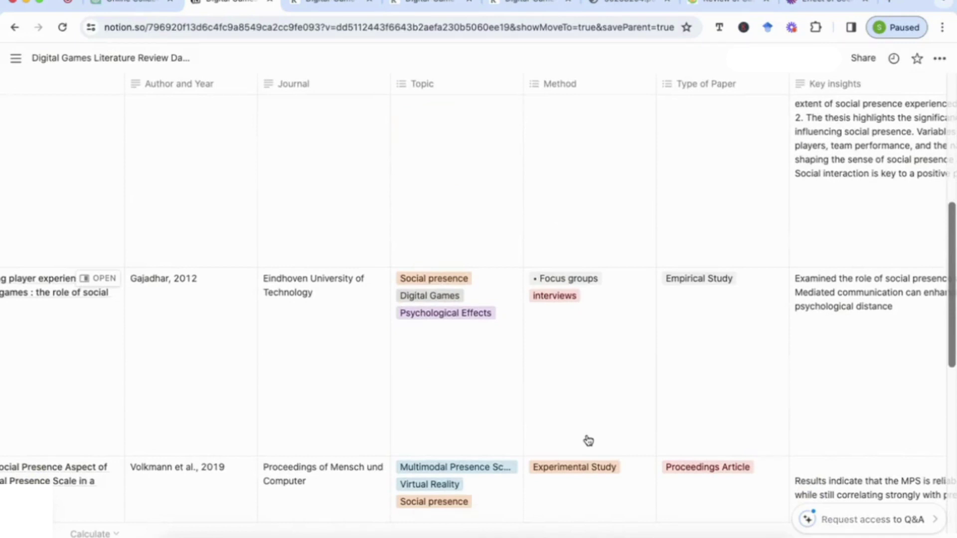
{"action": "scroll", "coordinate": [588, 441], "scroll_direction": "down", "scroll_amount": 5}
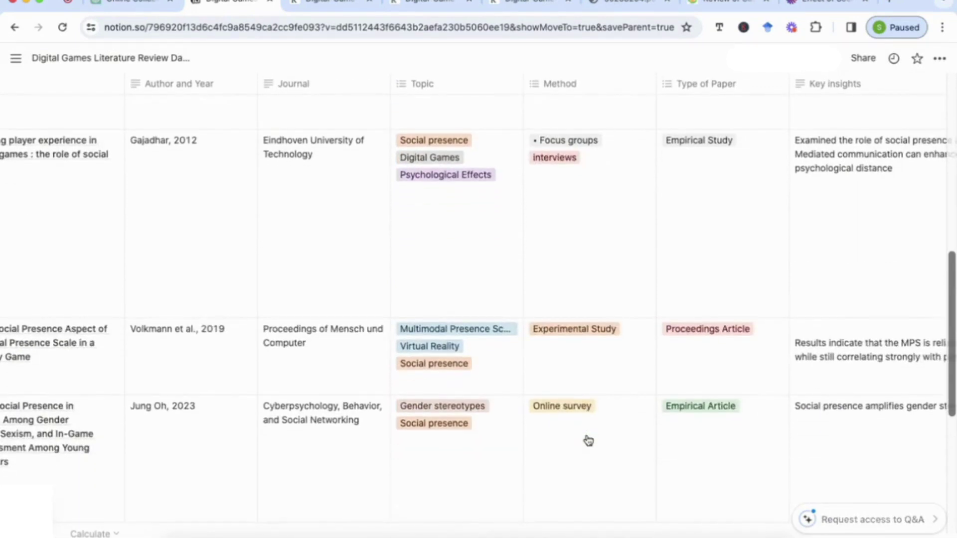
{"action": "scroll", "coordinate": [588, 441], "scroll_direction": "up", "scroll_amount": 15}
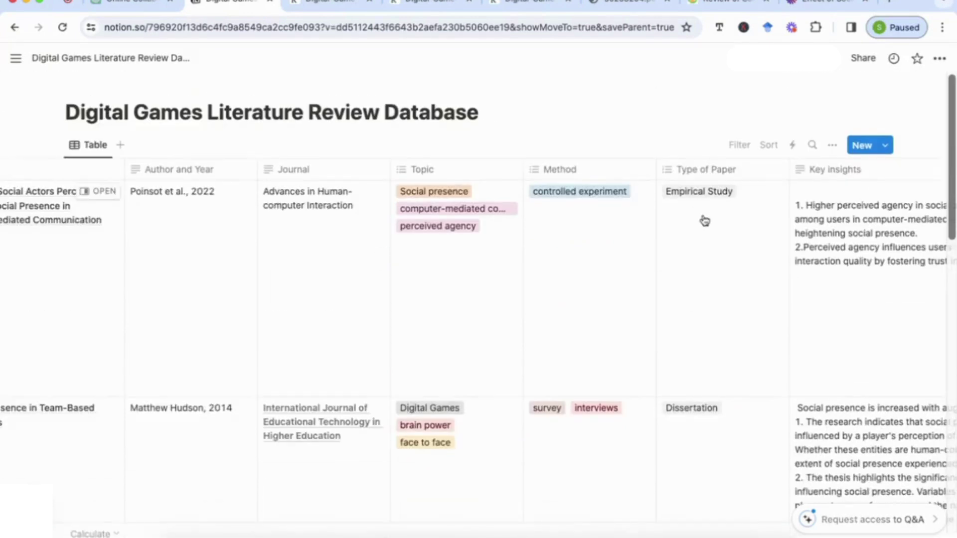
{"action": "scroll", "coordinate": [706, 224], "scroll_direction": "down", "scroll_amount": 12}
{"action": "scroll", "coordinate": [705, 221], "scroll_direction": "down", "scroll_amount": 5}
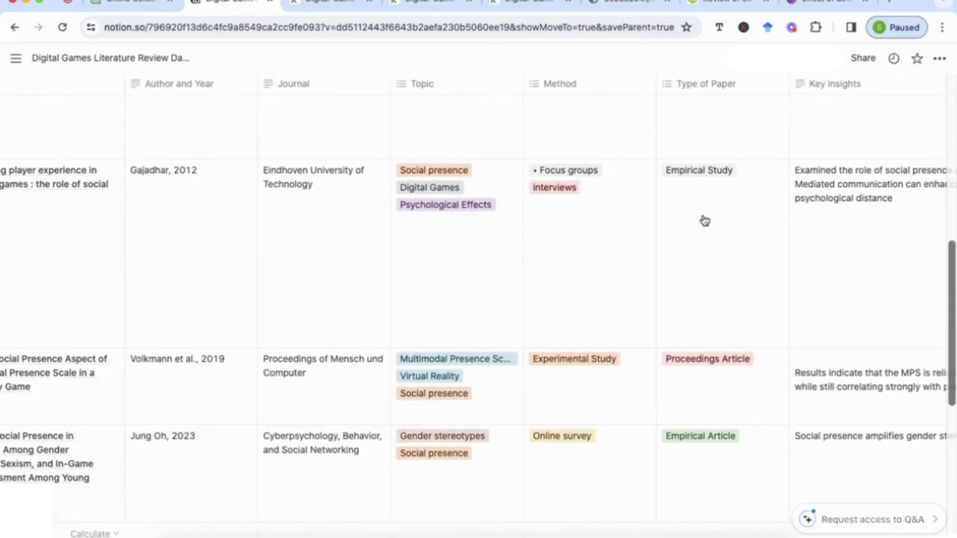
{"action": "scroll", "coordinate": [739, 375], "scroll_direction": "down", "scroll_amount": 3}
{"action": "scroll", "coordinate": [750, 372], "scroll_direction": "up", "scroll_amount": 4}
{"action": "scroll", "coordinate": [753, 371], "scroll_direction": "up", "scroll_amount": 11}
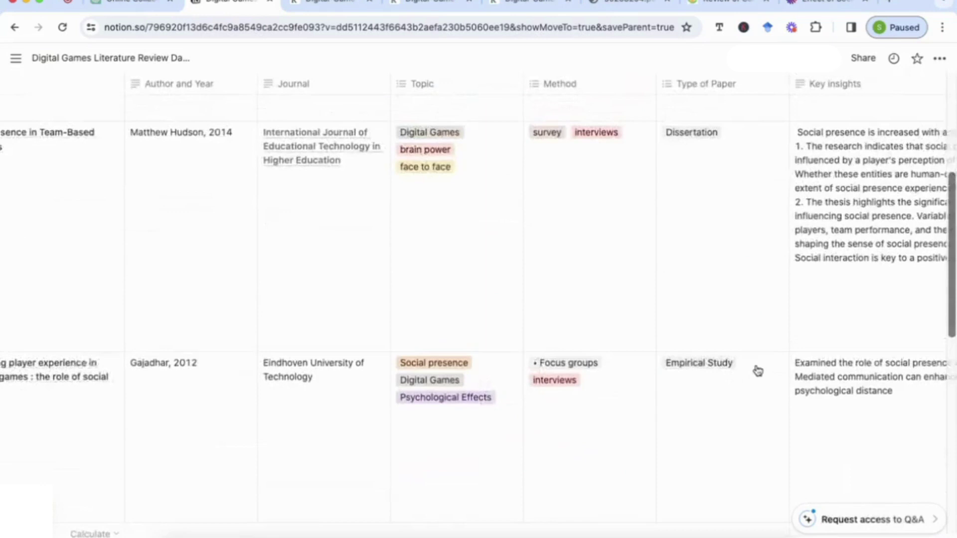
{"action": "scroll", "coordinate": [866, 220], "scroll_direction": "right", "scroll_amount": 6}
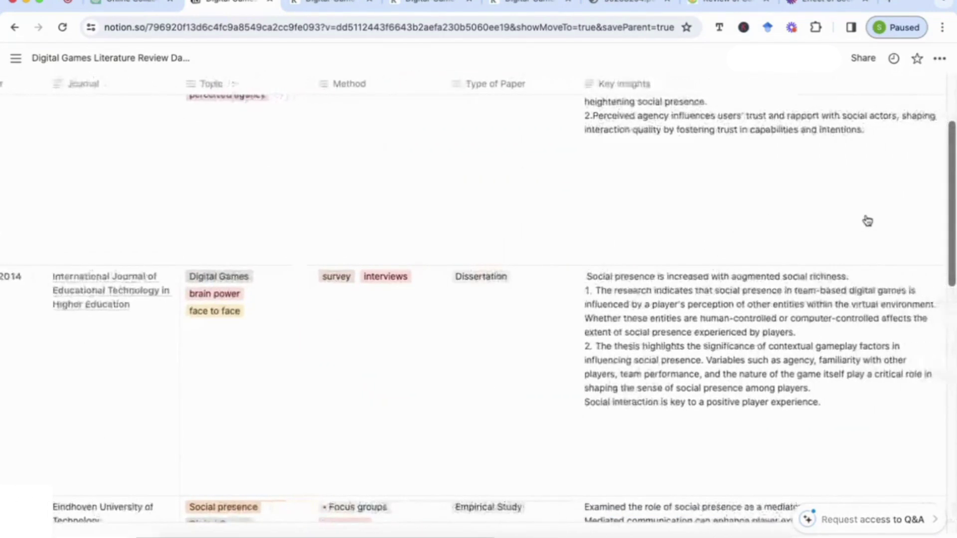
{"action": "scroll", "coordinate": [866, 219], "scroll_direction": "up", "scroll_amount": 4}
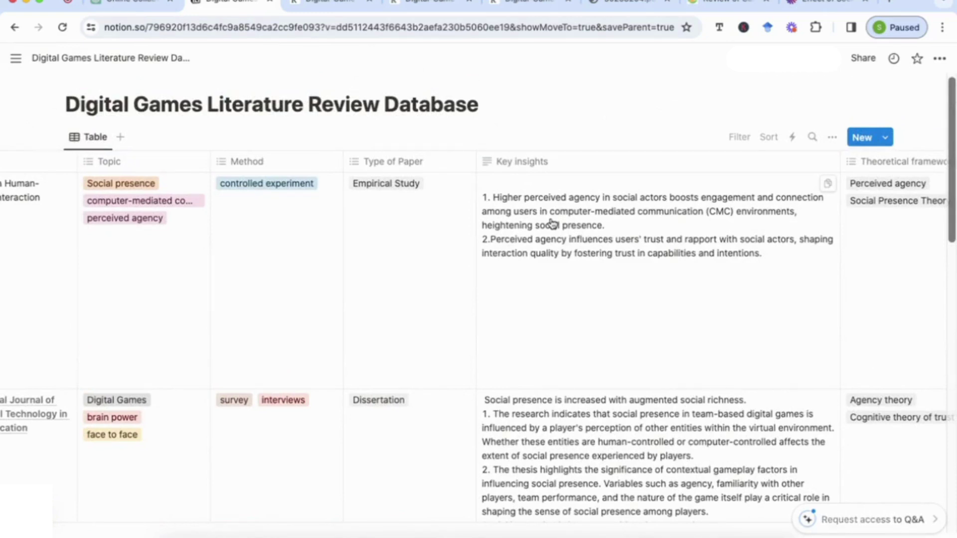
{"action": "scroll", "coordinate": [552, 223], "scroll_direction": "right", "scroll_amount": 5}
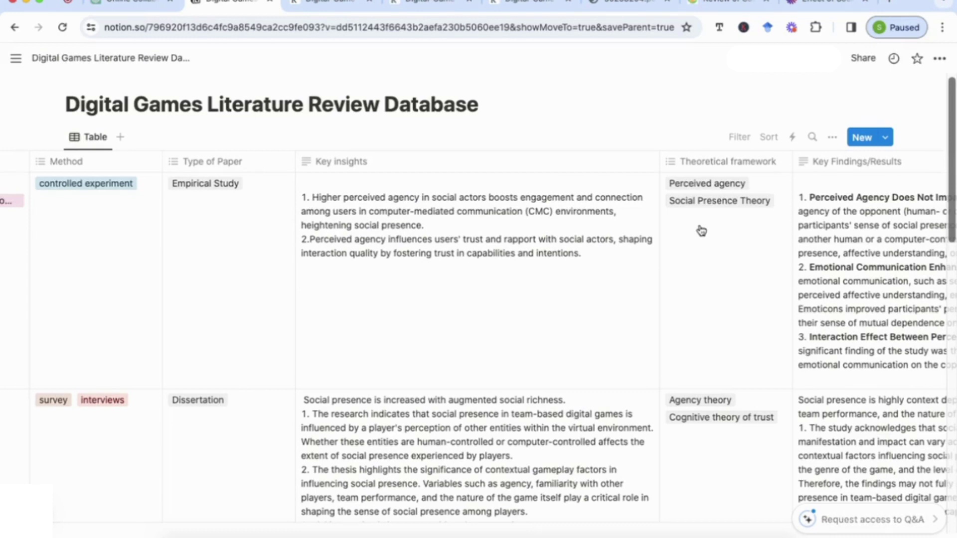
{"action": "scroll", "coordinate": [701, 230], "scroll_direction": "down", "scroll_amount": 10}
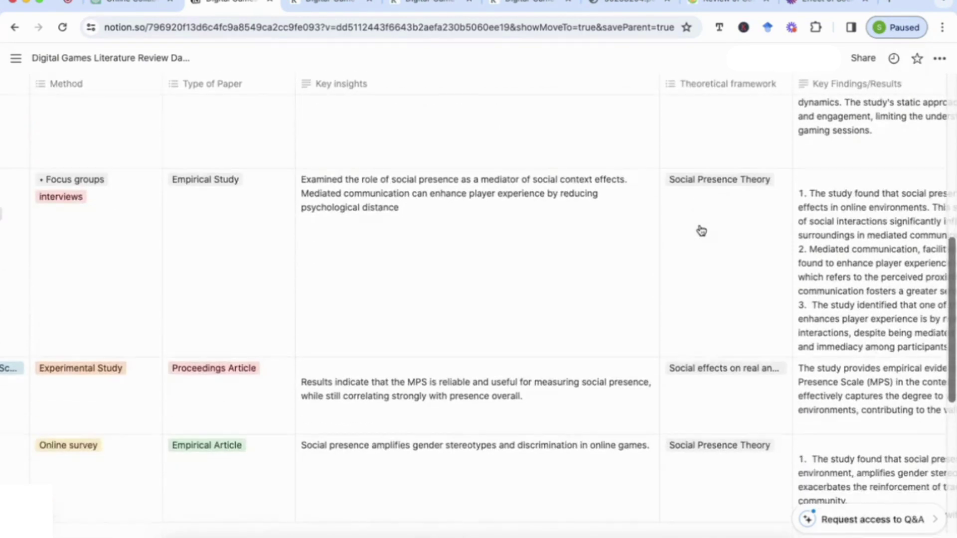
{"action": "scroll", "coordinate": [702, 230], "scroll_direction": "up", "scroll_amount": 10}
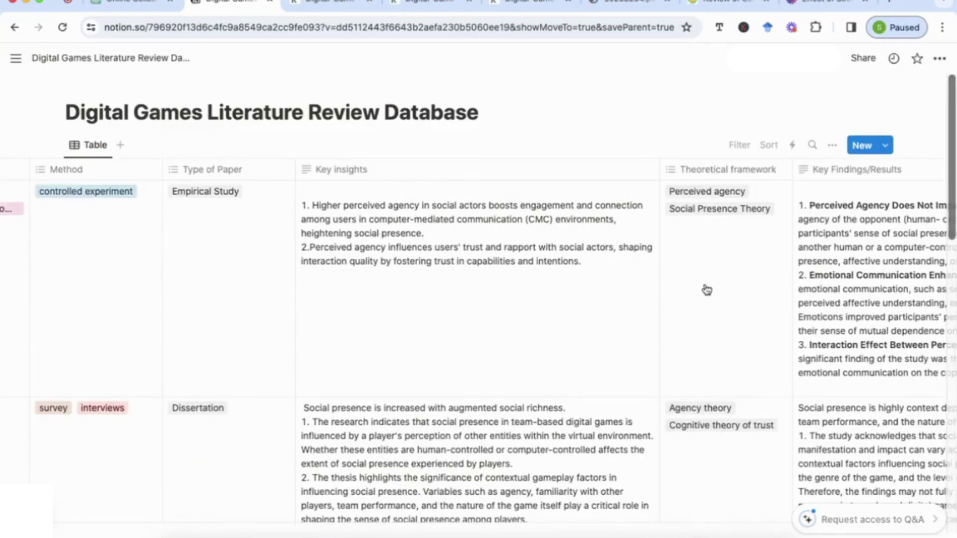
{"action": "scroll", "coordinate": [707, 297], "scroll_direction": "right", "scroll_amount": 3}
{"action": "scroll", "coordinate": [707, 297], "scroll_direction": "right", "scroll_amount": 2}
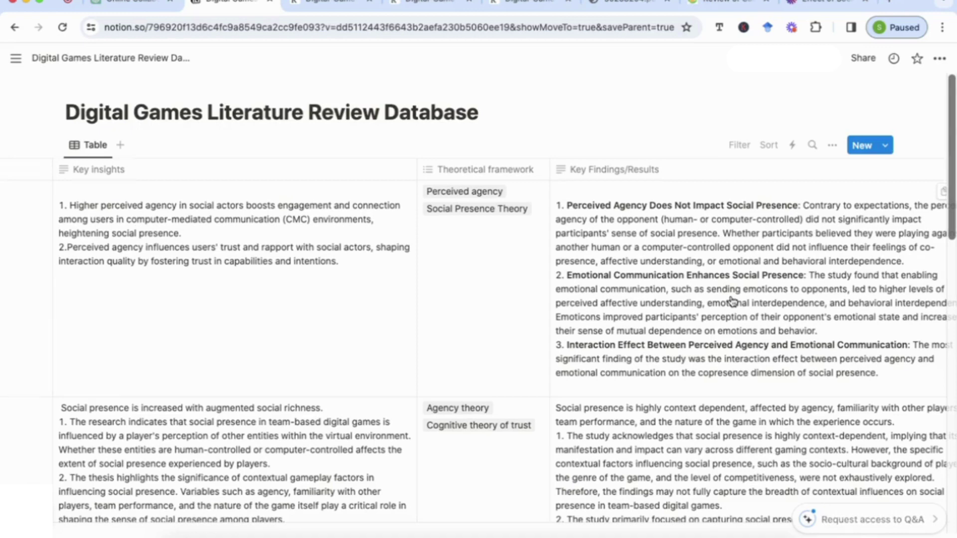
{"action": "scroll", "coordinate": [731, 300], "scroll_direction": "right", "scroll_amount": 10}
{"action": "scroll", "coordinate": [641, 293], "scroll_direction": "down", "scroll_amount": 1}
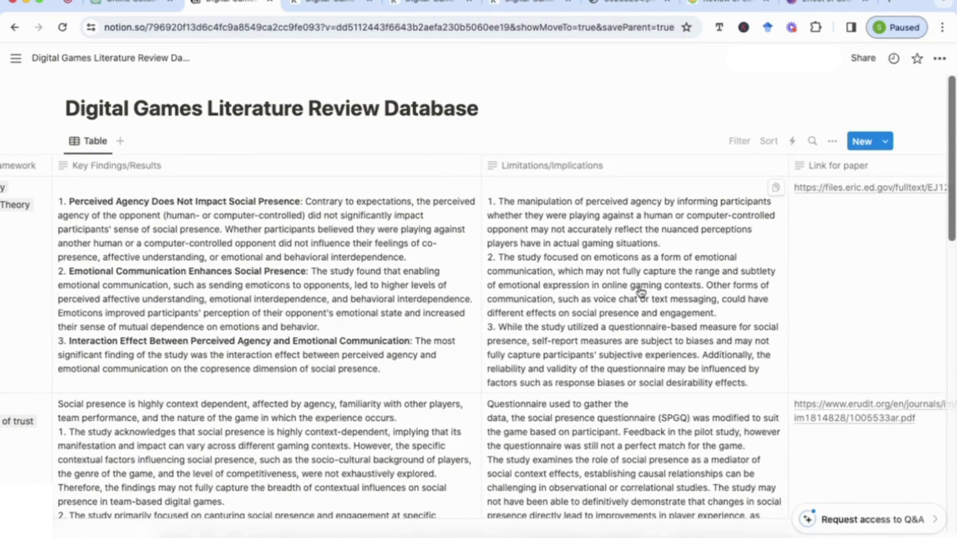
{"action": "scroll", "coordinate": [641, 293], "scroll_direction": "down", "scroll_amount": 1}
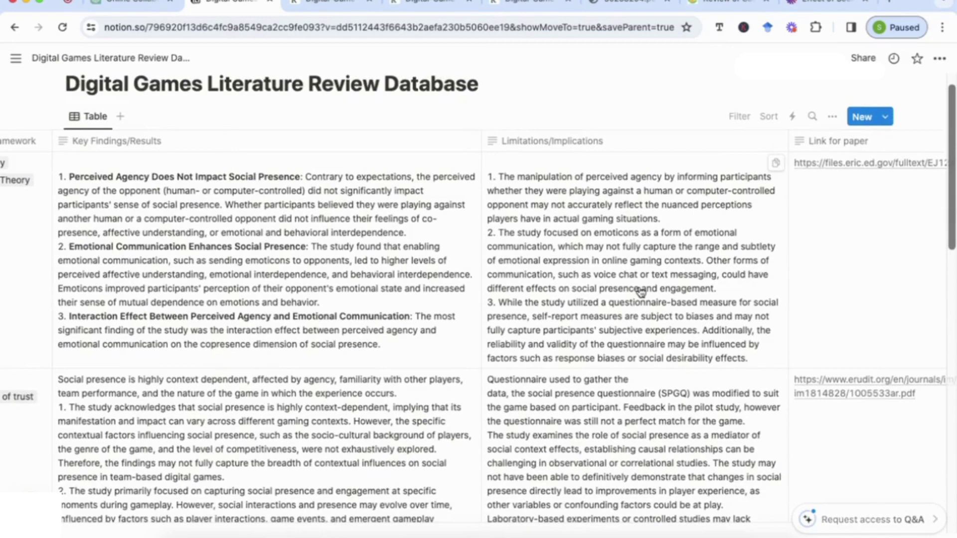
{"action": "scroll", "coordinate": [914, 293], "scroll_direction": "right", "scroll_amount": 3}
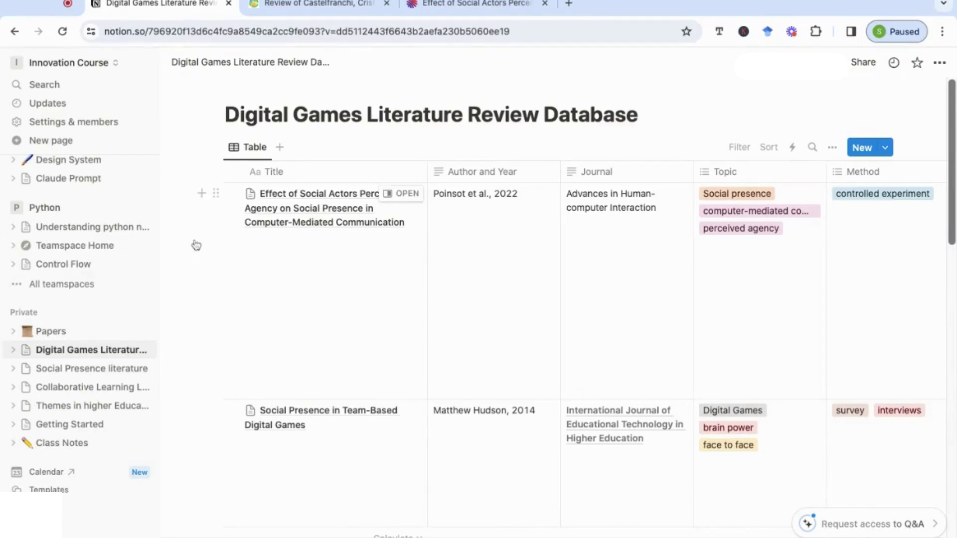
Create a new untitled private page from the sidebar.
{"action": "scroll", "coordinate": [122, 218], "scroll_direction": "up", "scroll_amount": 2}
{"action": "scroll", "coordinate": [121, 218], "scroll_direction": "up", "scroll_amount": 1}
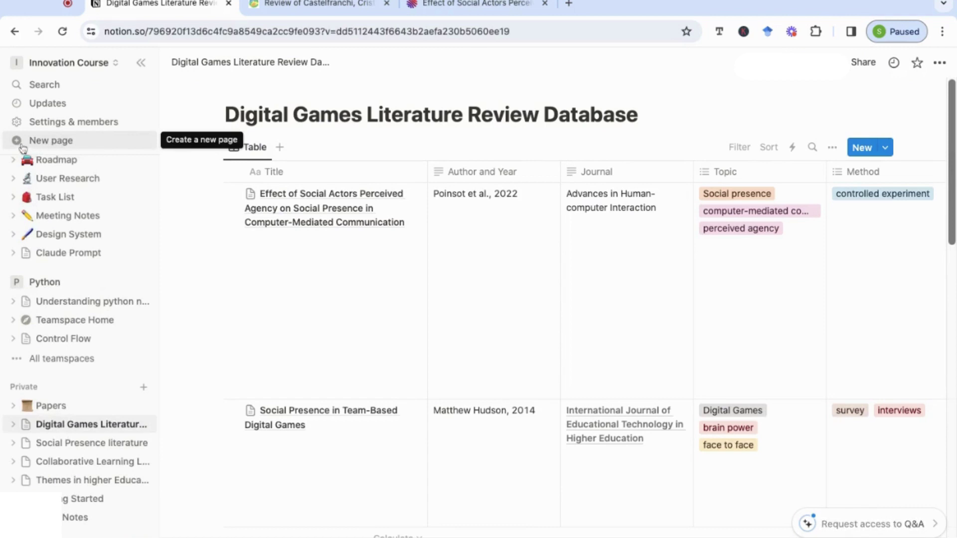
{"action": "left_click", "coordinate": [52, 147]}
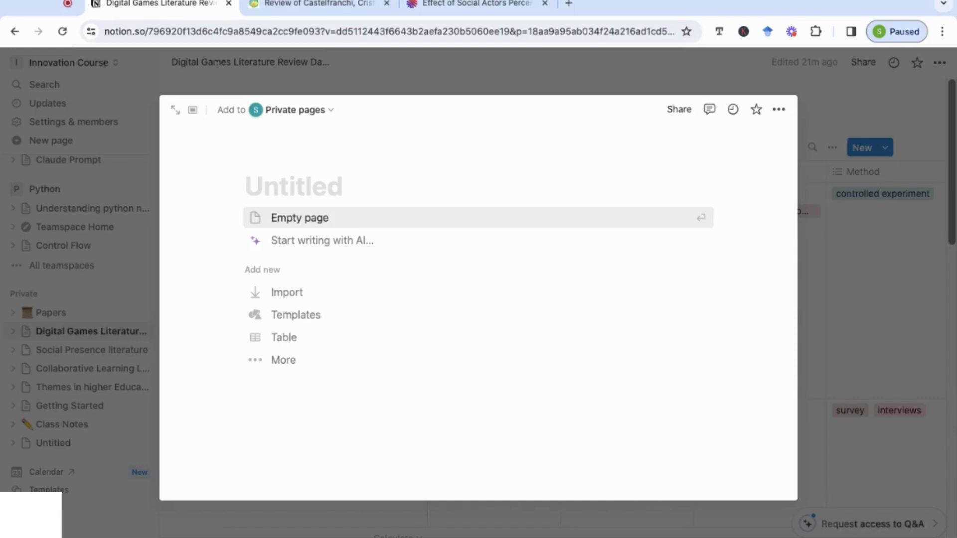
Title the page 'Game based learning in higher education' and make it a table.
{"action": "type", "text": "Game"}
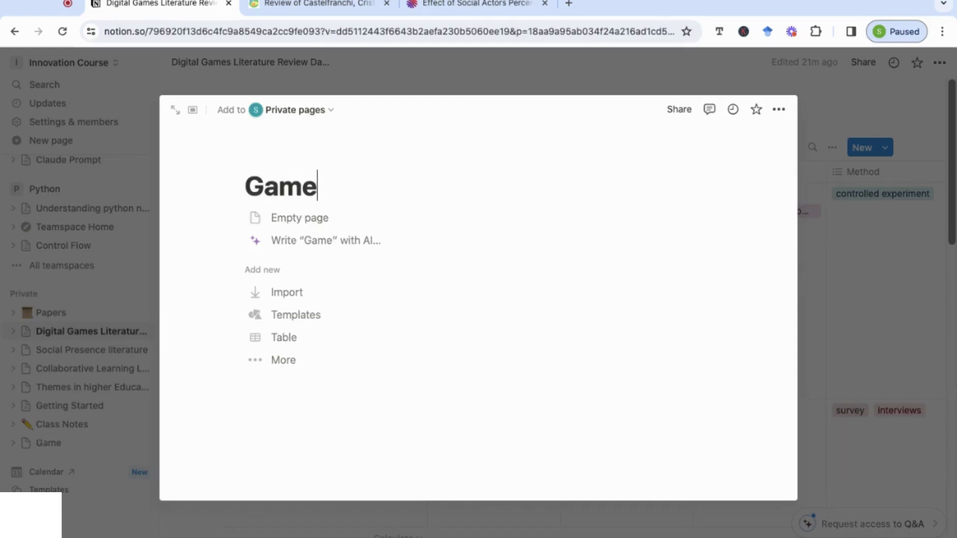
{"action": "type", "text": " based learn"}
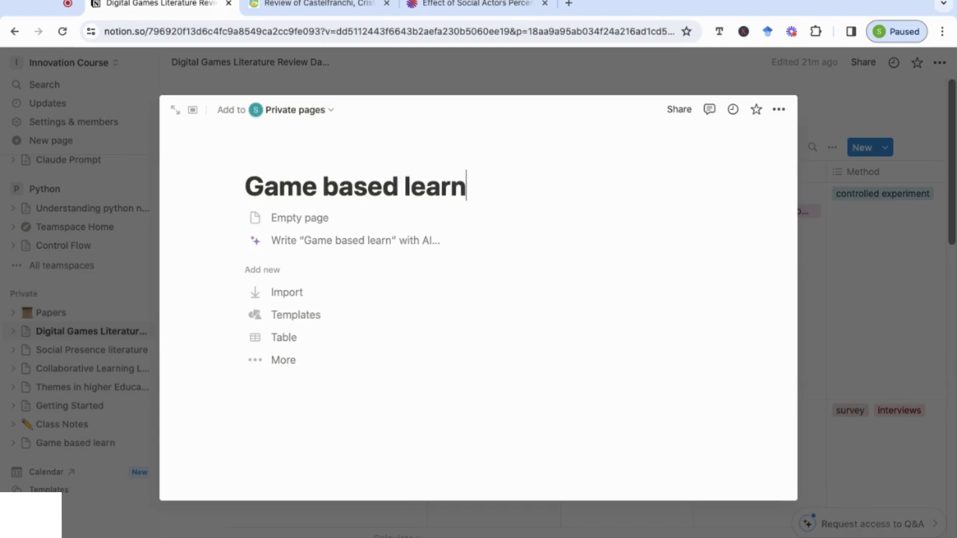
{"action": "type", "text": "ing in high"}
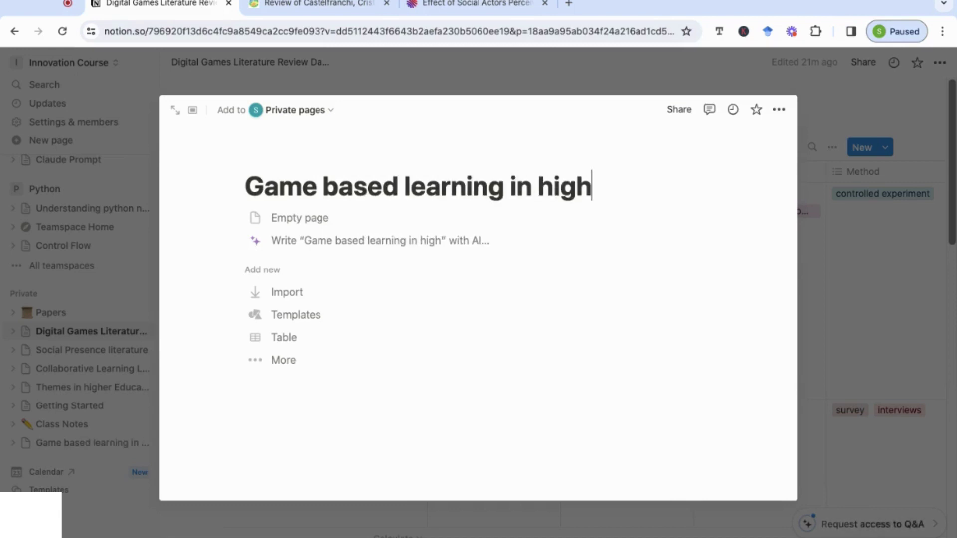
{"action": "type", "text": "er education"}
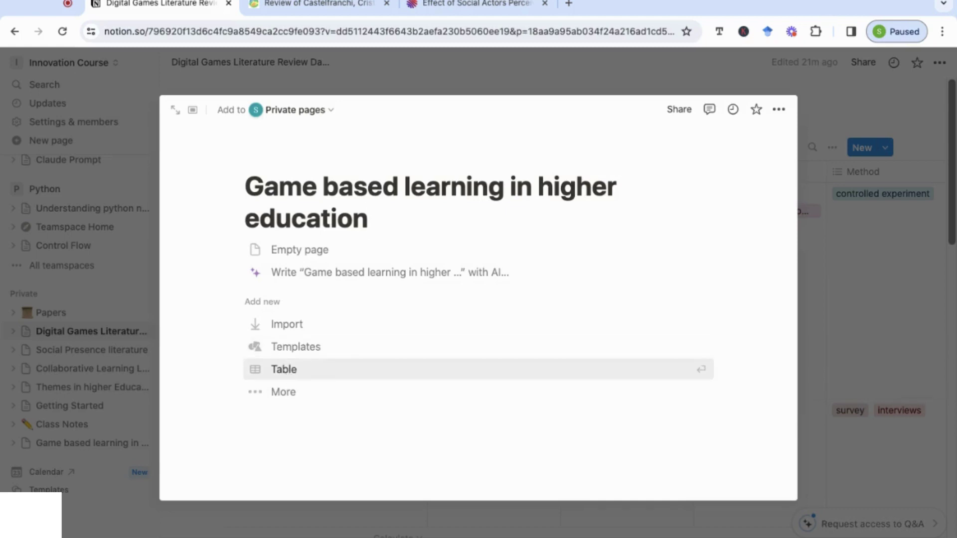
{"action": "left_click", "coordinate": [409, 370]}
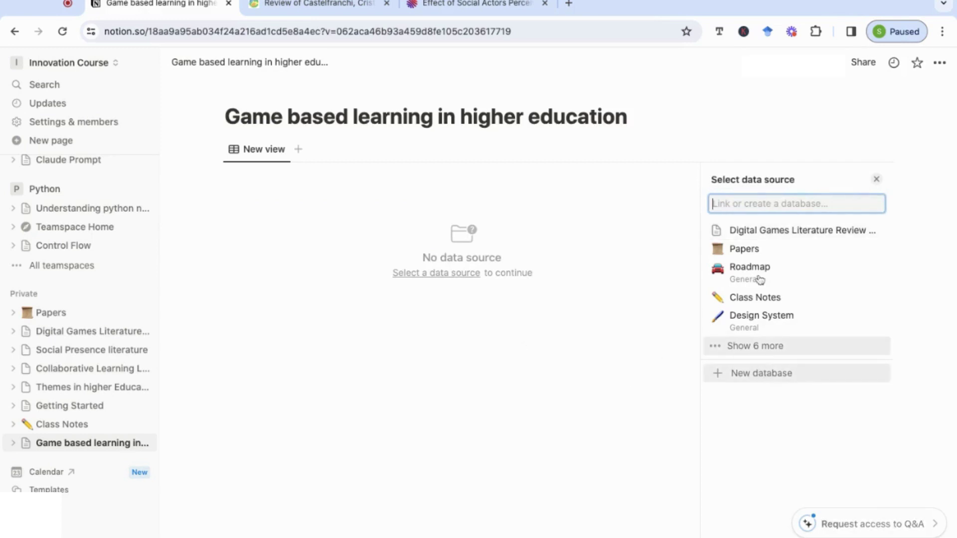
Link the table to a new empty database with Name and Tags columns.
{"action": "left_click", "coordinate": [777, 382]}
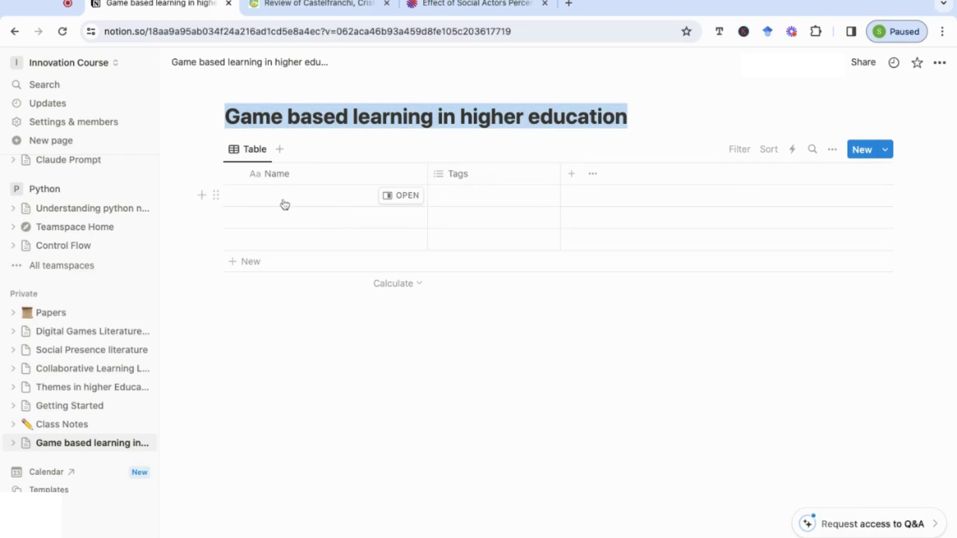
{"action": "left_click", "coordinate": [280, 174]}
{"action": "left_click", "coordinate": [280, 175]}
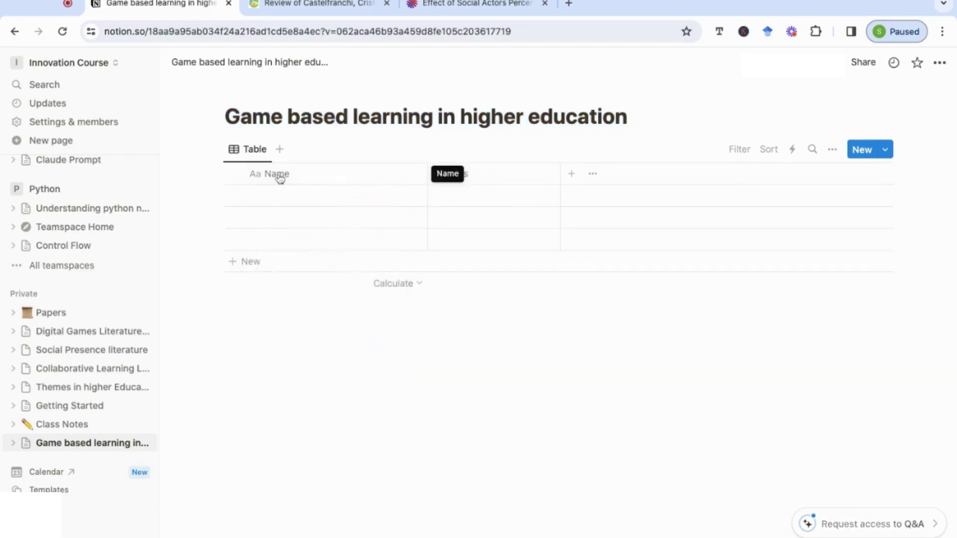
Rename the Name column to Title, then select the Tags column name for renaming.
{"action": "left_click", "coordinate": [281, 175]}
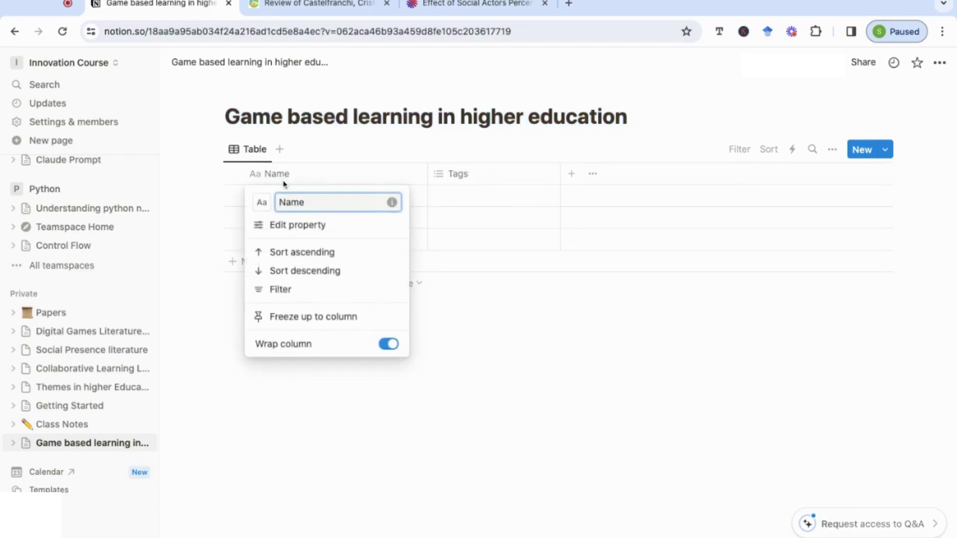
{"action": "double_click", "coordinate": [291, 202]}
{"action": "type", "text": "Title"}
{"action": "left_click", "coordinate": [295, 232]}
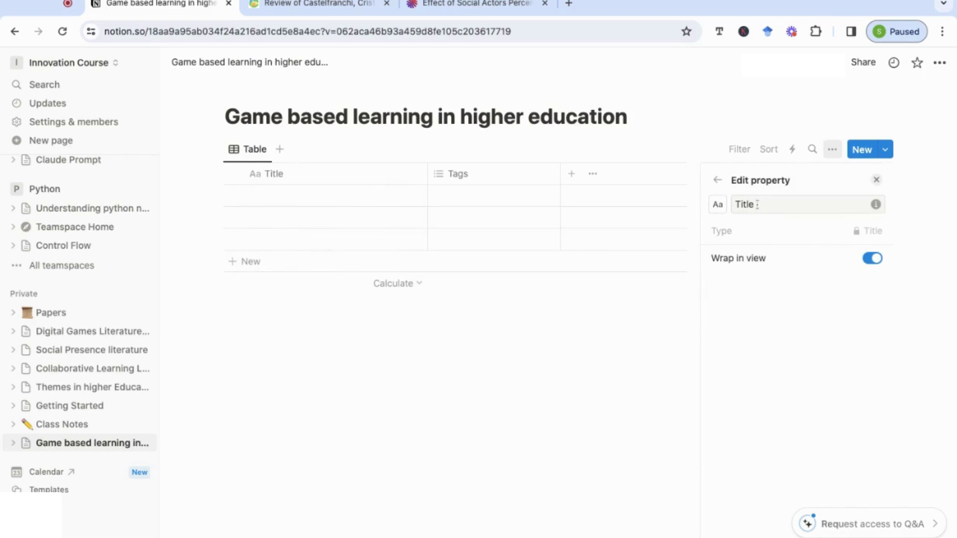
{"action": "left_click", "coordinate": [776, 206]}
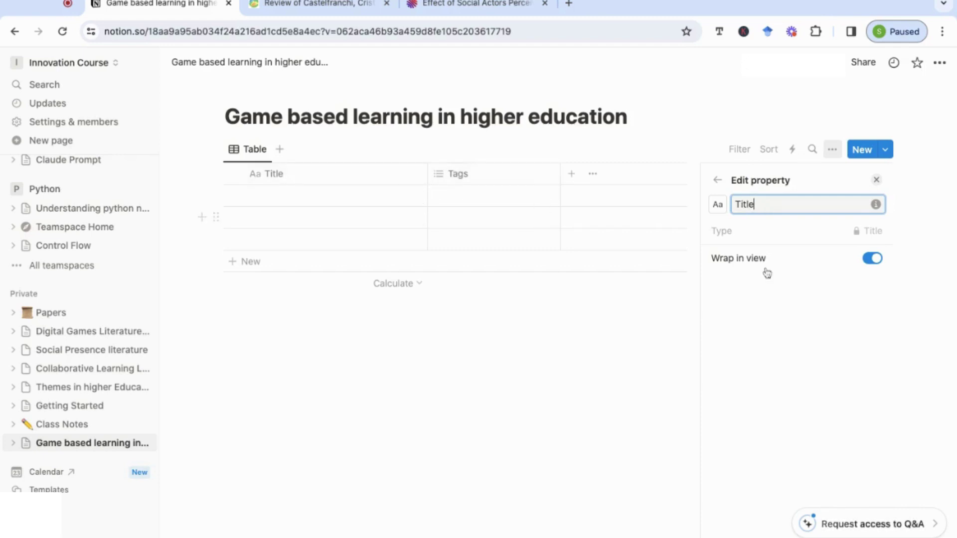
{"action": "left_click", "coordinate": [466, 176]}
{"action": "double_click", "coordinate": [474, 204]}
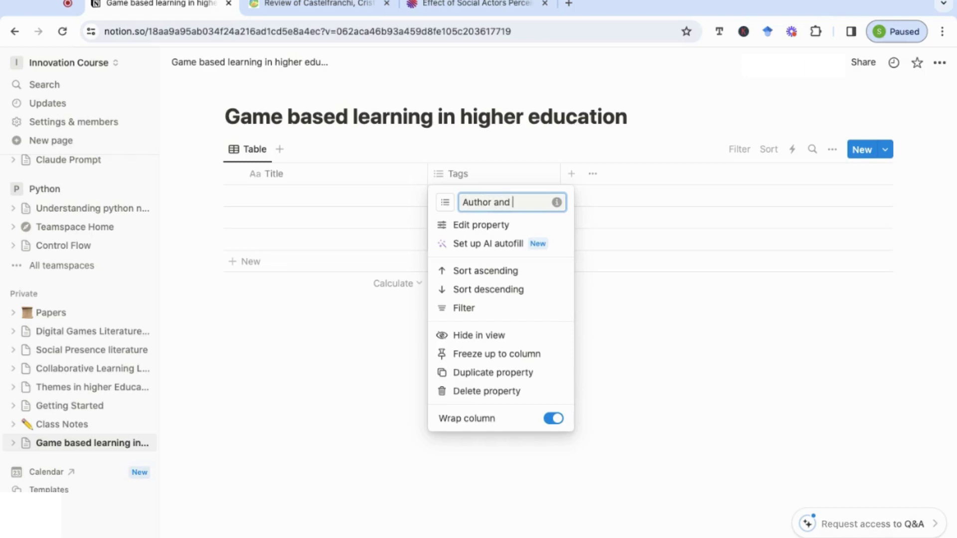
Change the Author and Date property's type to Text.
{"action": "left_click", "coordinate": [488, 231]}
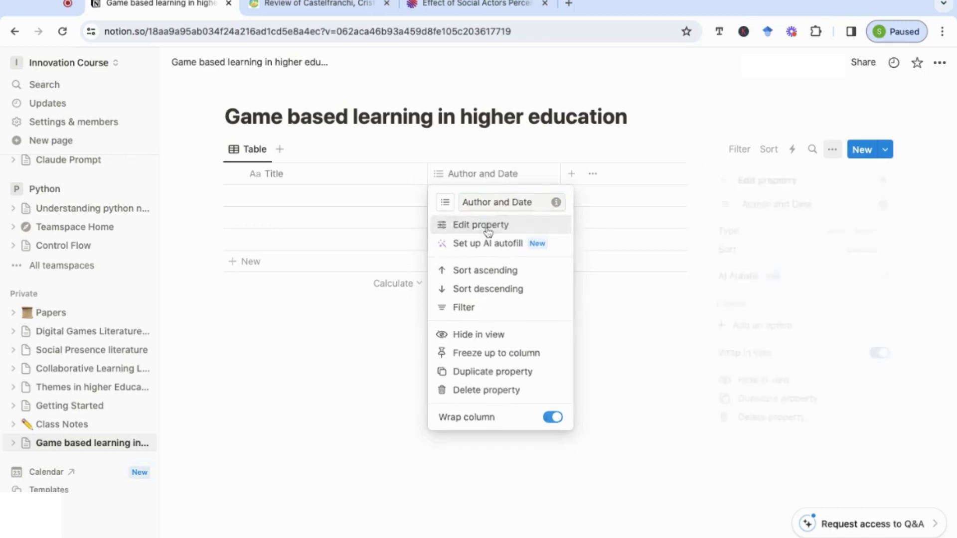
{"action": "left_click", "coordinate": [728, 236]}
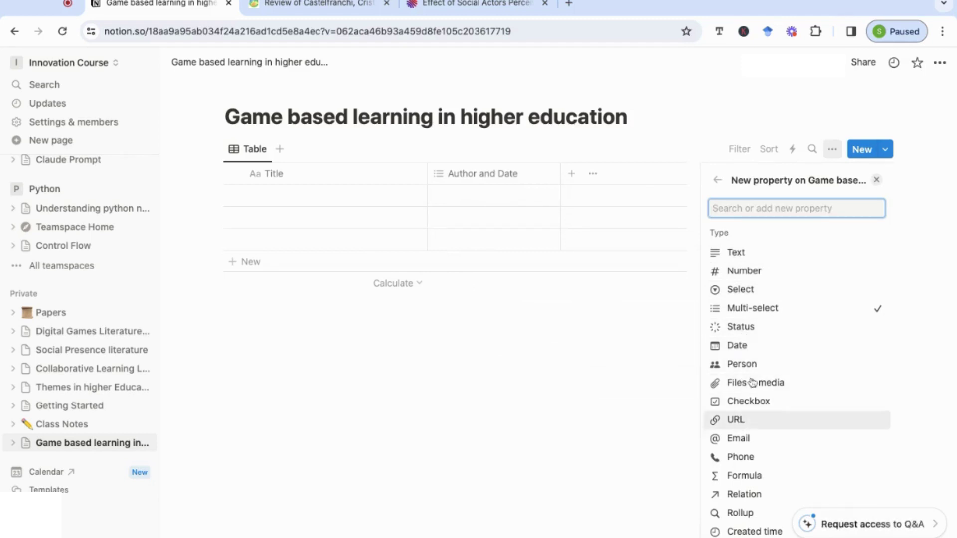
{"action": "left_click", "coordinate": [743, 258]}
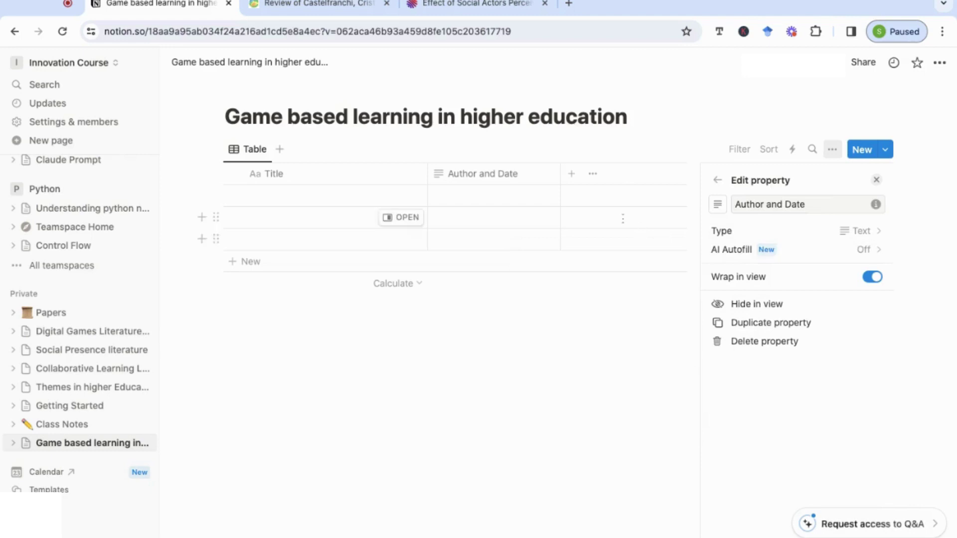
Add a new column to the table named 'Topic'.
{"action": "left_click", "coordinate": [572, 175]}
{"action": "left_click", "coordinate": [572, 176]}
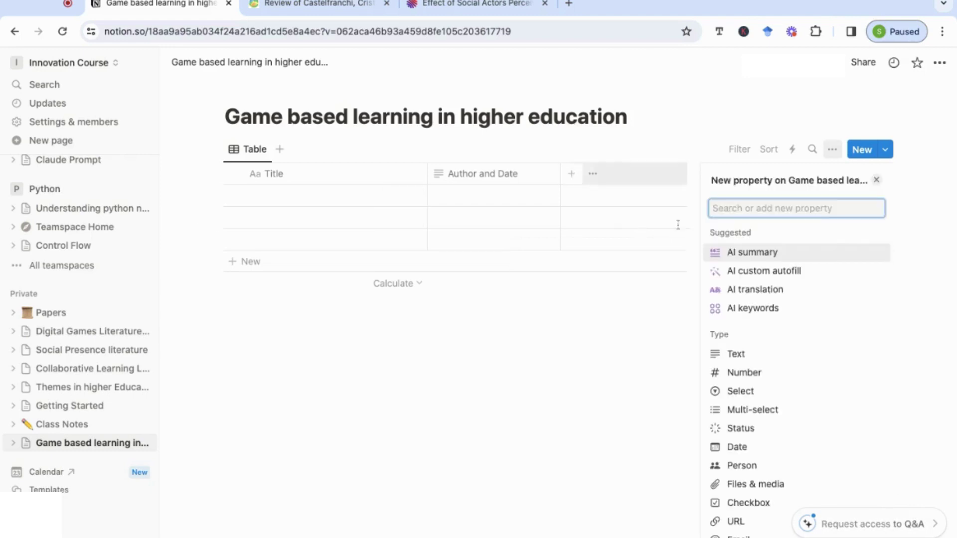
{"action": "type", "text": "Topic"}
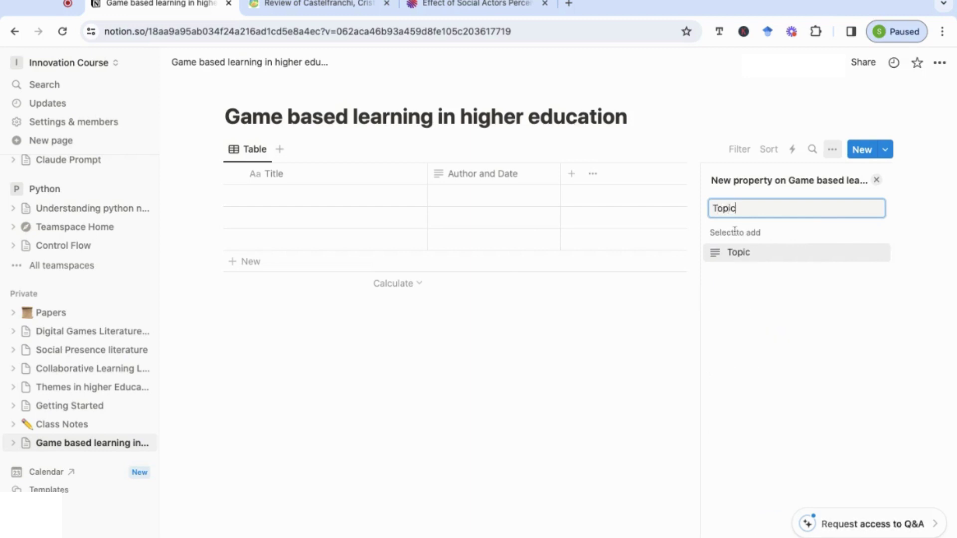
{"action": "left_click", "coordinate": [738, 253]}
Set the Topic property's type to Multi-select and close the property settings.
{"action": "left_click", "coordinate": [753, 235]}
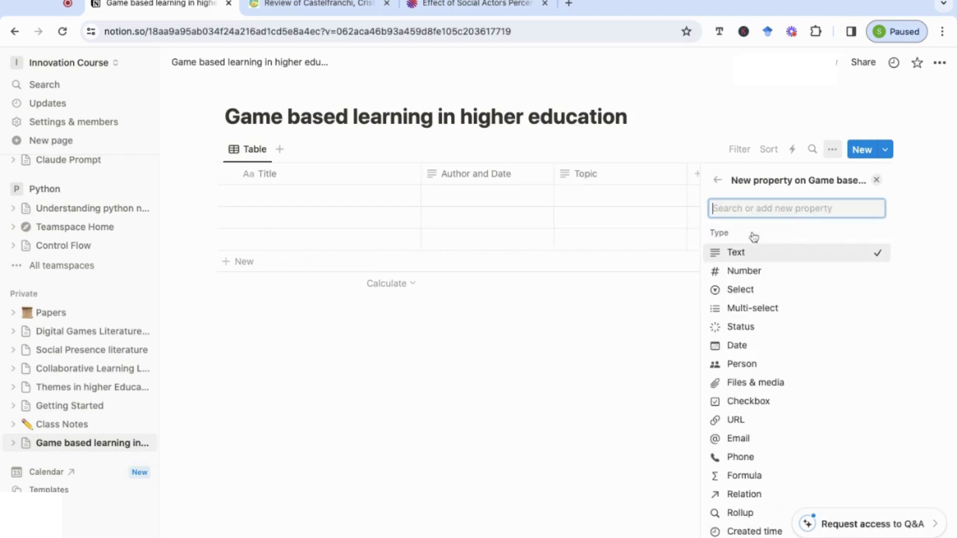
{"action": "left_click", "coordinate": [756, 312]}
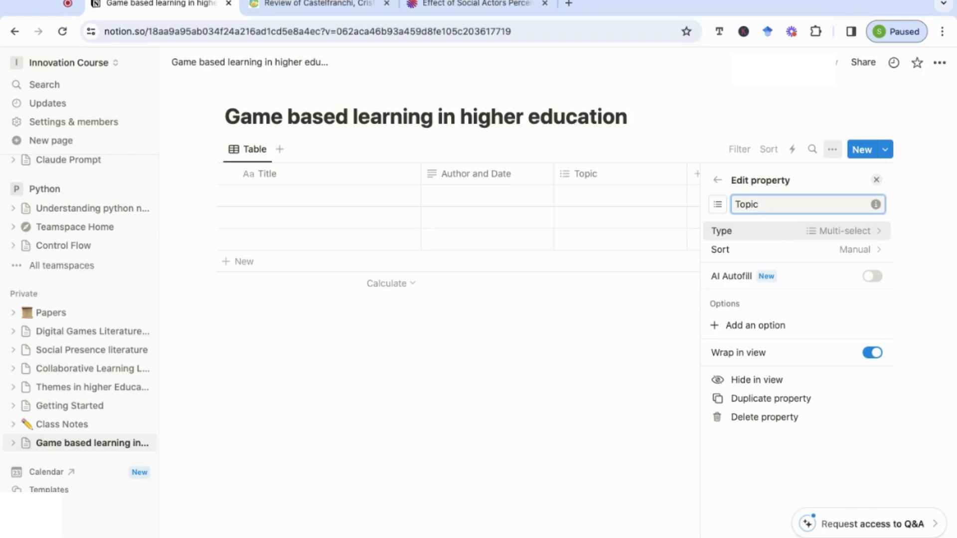
{"action": "left_click", "coordinate": [634, 385]}
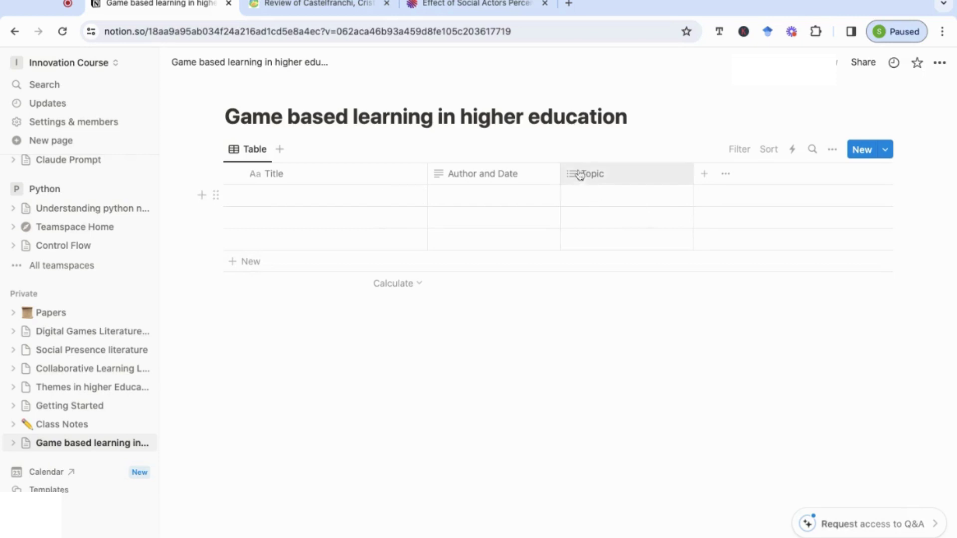
Create a 'social presence' tag in the first entry's Topic cell.
{"action": "left_click", "coordinate": [591, 197]}
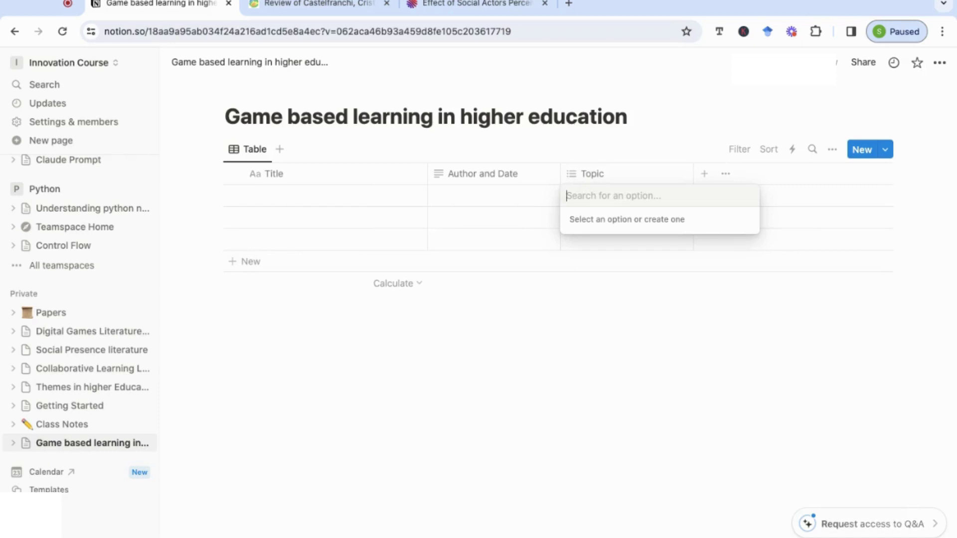
{"action": "type", "text": "social pre"}
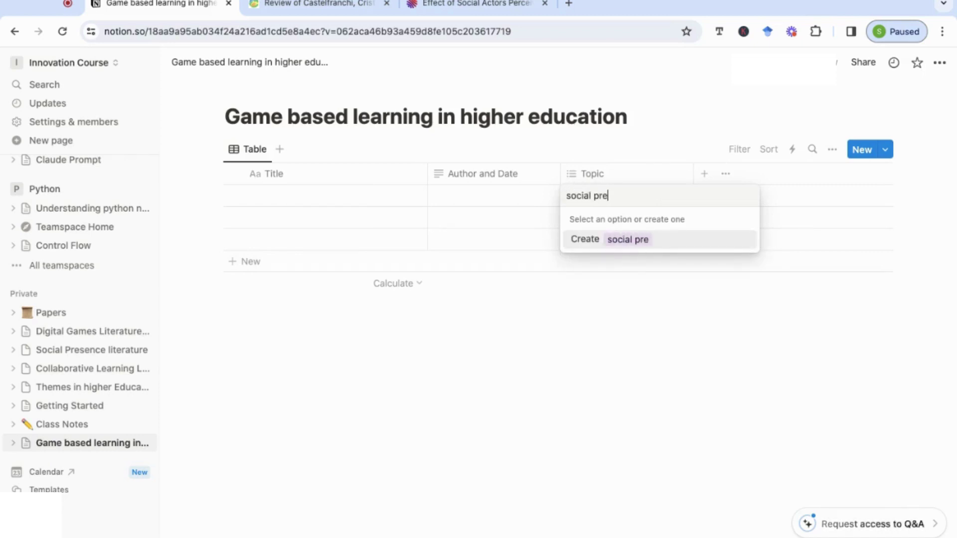
{"action": "type", "text": "sence"}
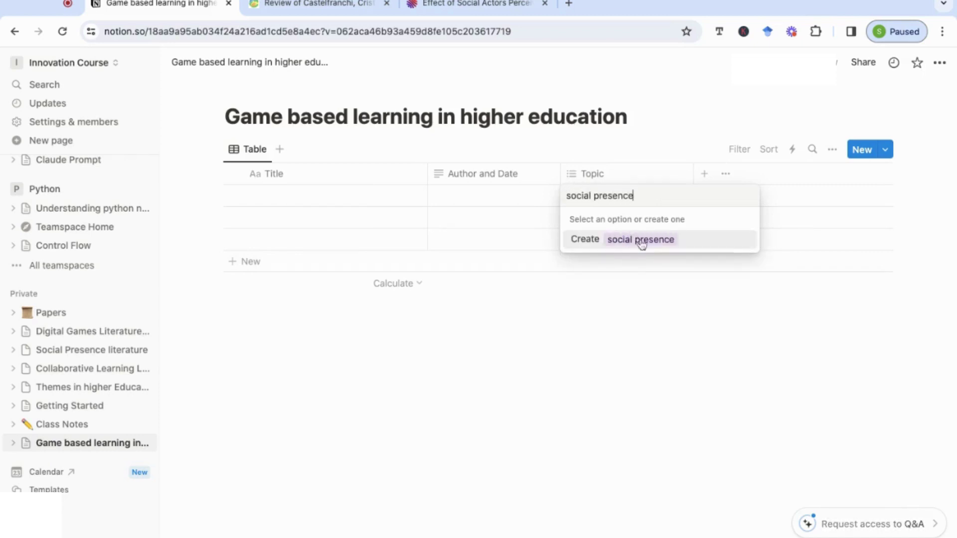
{"action": "left_click", "coordinate": [640, 243]}
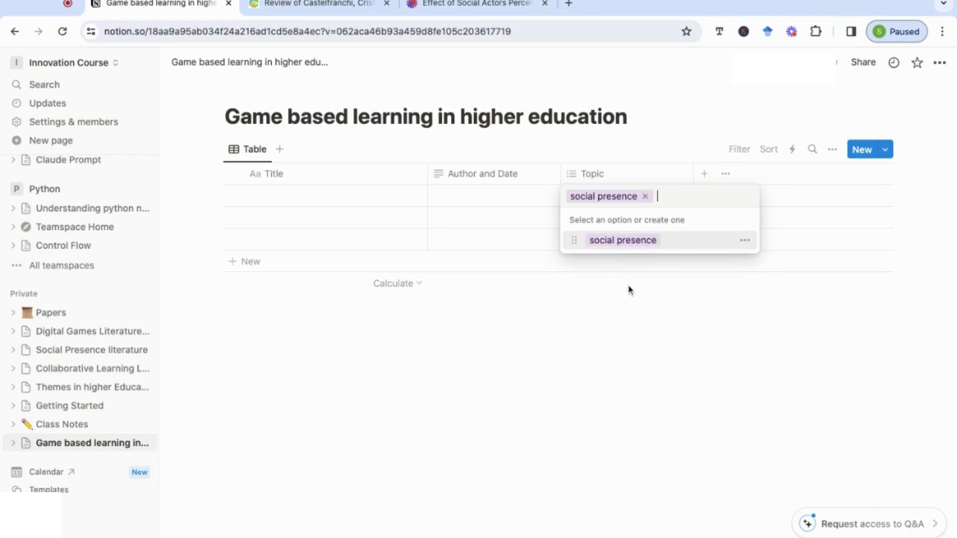
{"action": "key", "text": "Escape"}
Create a 'game based learning' tag, then leave the first entry tagged 'social presence'.
{"action": "left_click", "coordinate": [626, 222]}
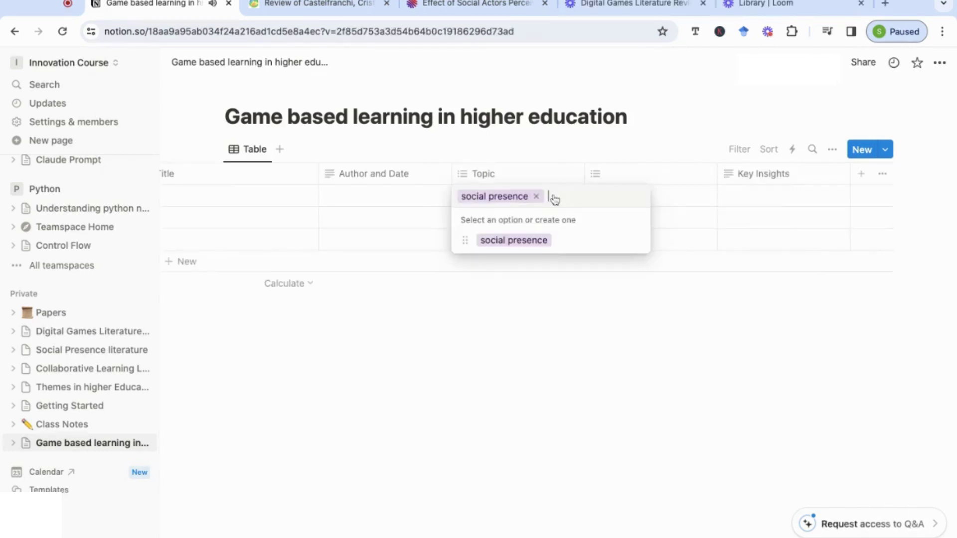
{"action": "type", "text": "gam"}
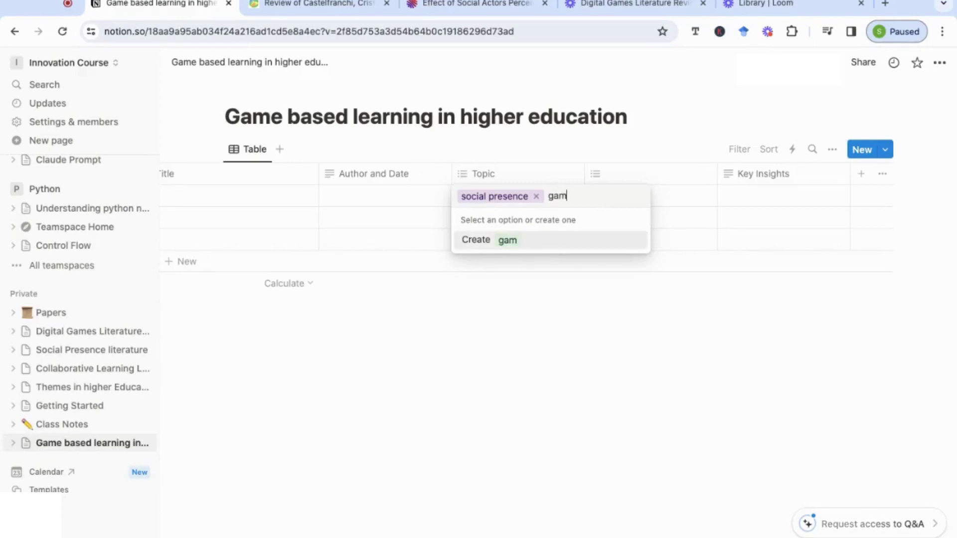
{"action": "type", "text": "e based "}
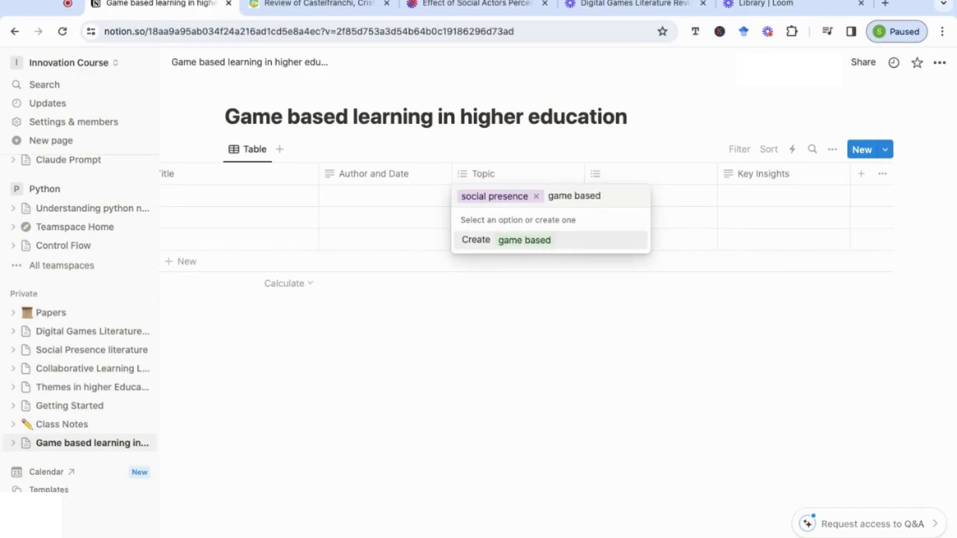
{"action": "type", "text": "learning"}
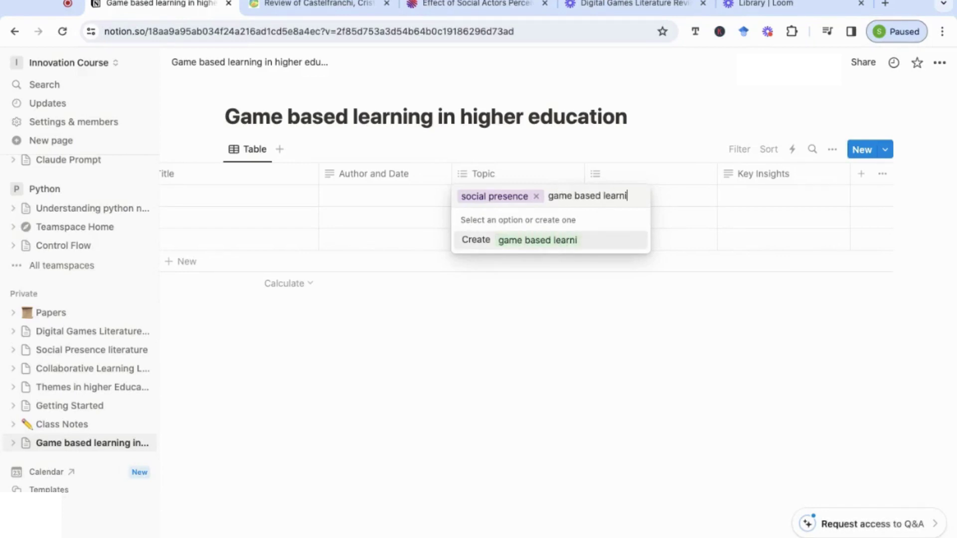
{"action": "left_click", "coordinate": [539, 244]}
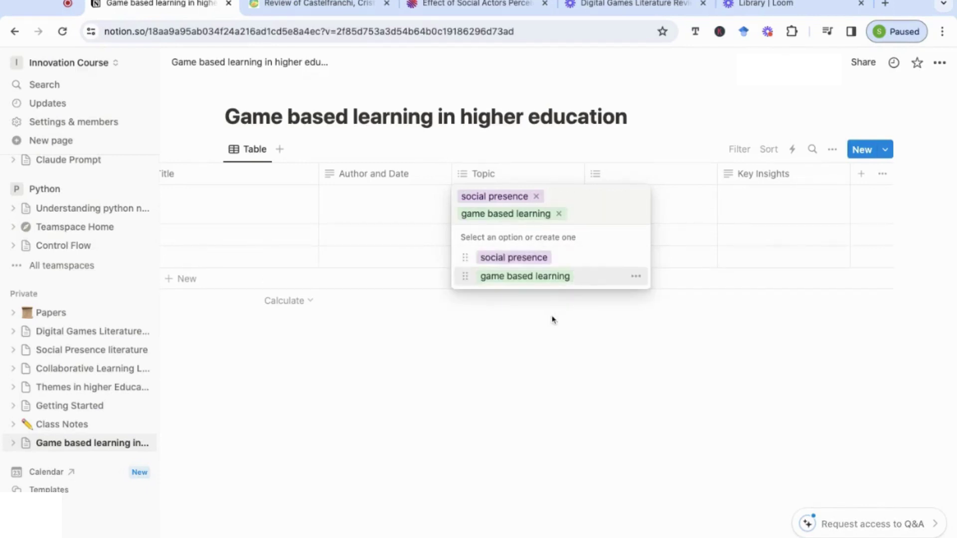
{"action": "left_click", "coordinate": [552, 320]}
{"action": "left_click", "coordinate": [543, 241]}
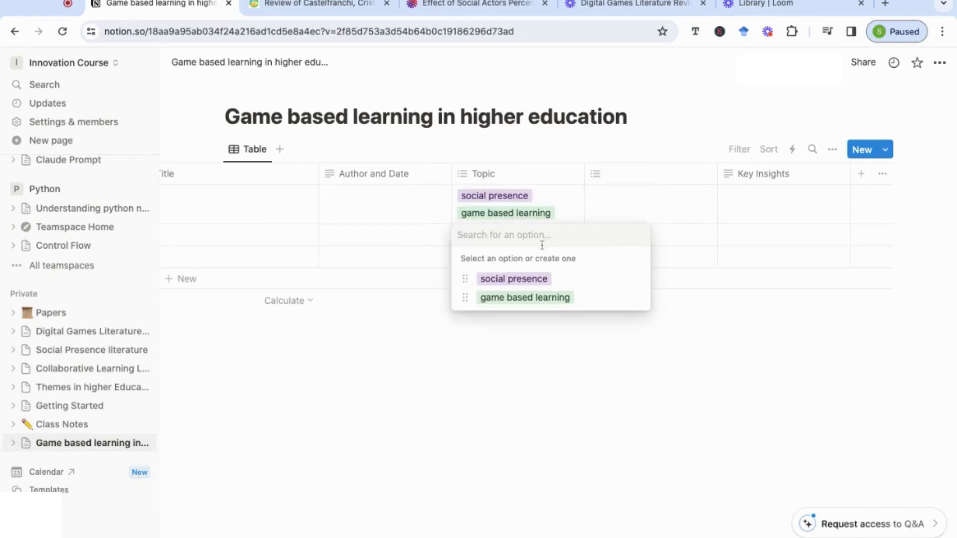
{"action": "left_click", "coordinate": [536, 282]}
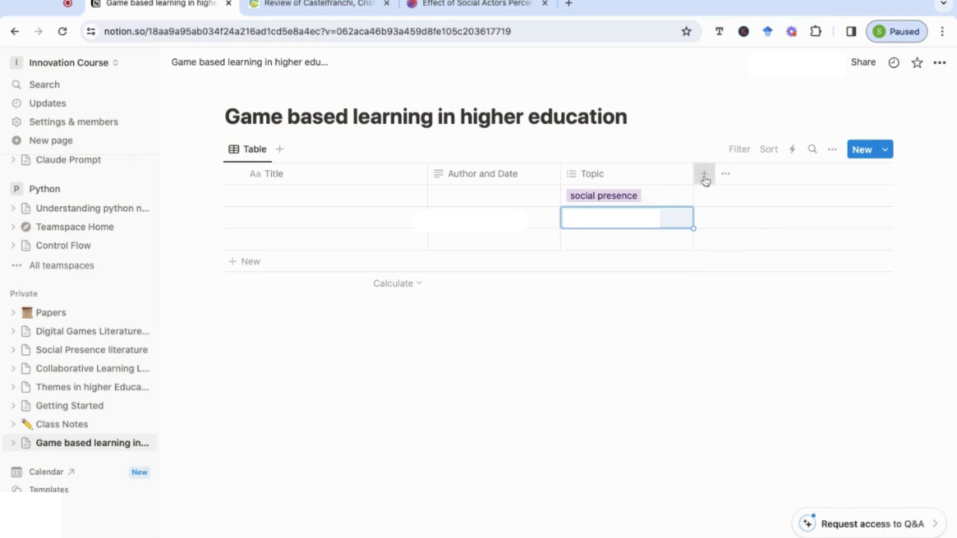
Add a 'Methods' column beside Topic with its type set to Multi-select.
{"action": "left_click", "coordinate": [705, 180]}
{"action": "type", "text": "M"}
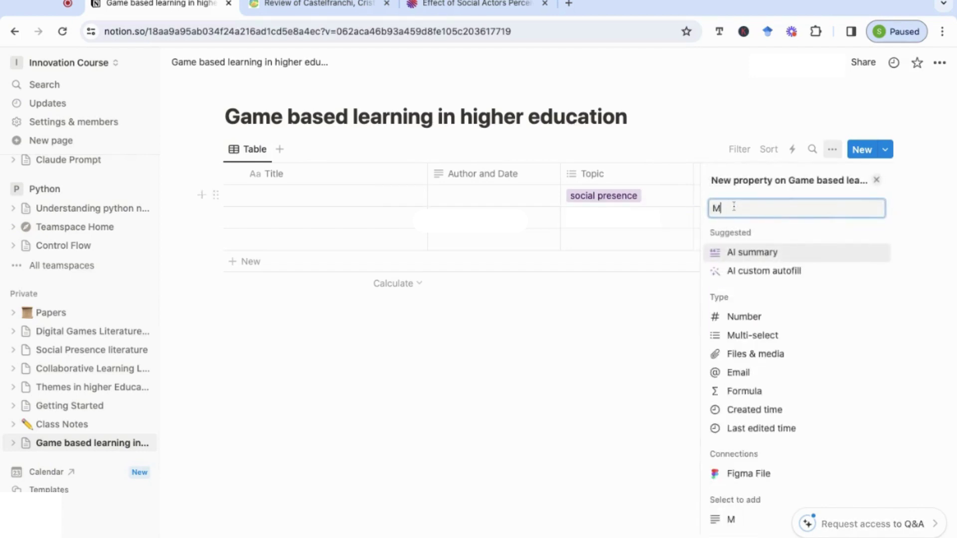
{"action": "type", "text": "ethods"}
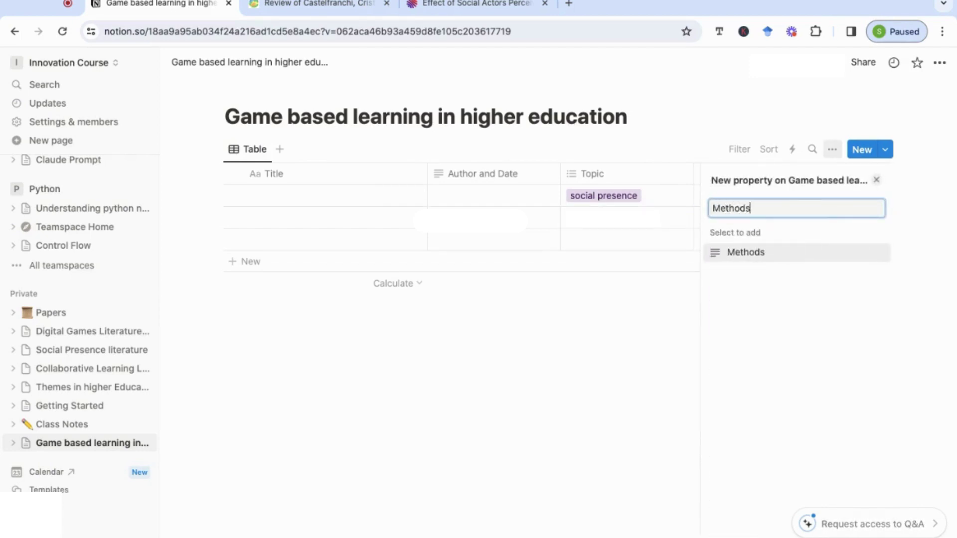
{"action": "left_click", "coordinate": [737, 252]}
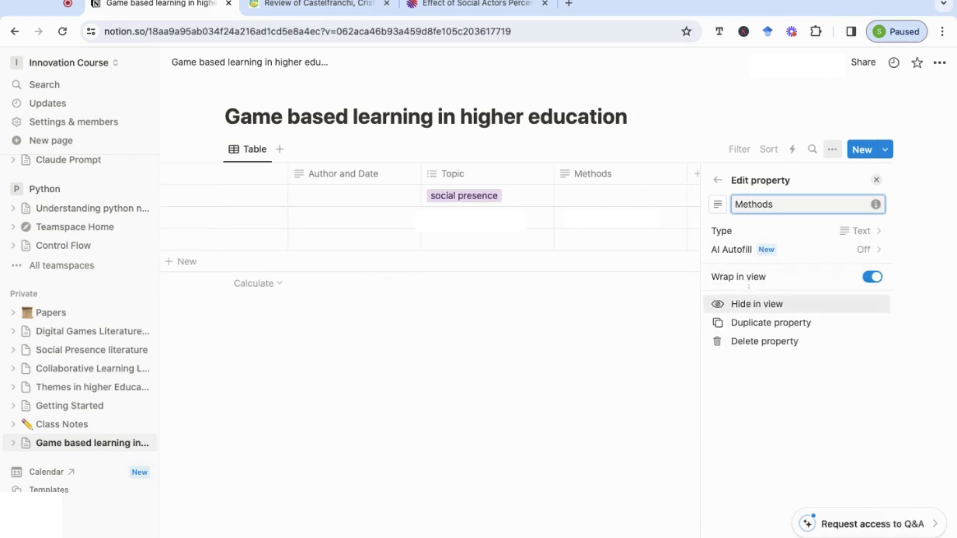
{"action": "left_click", "coordinate": [741, 231]}
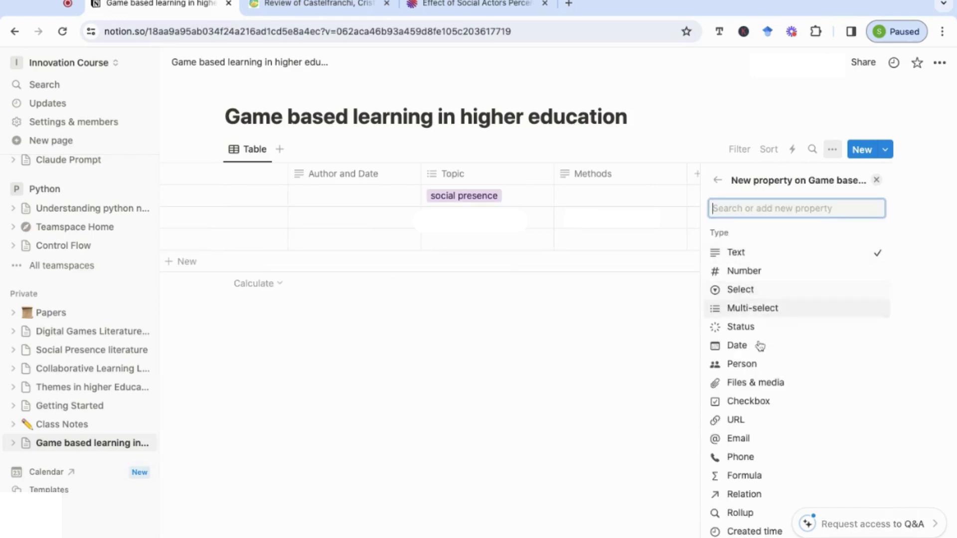
{"action": "left_click", "coordinate": [753, 309]}
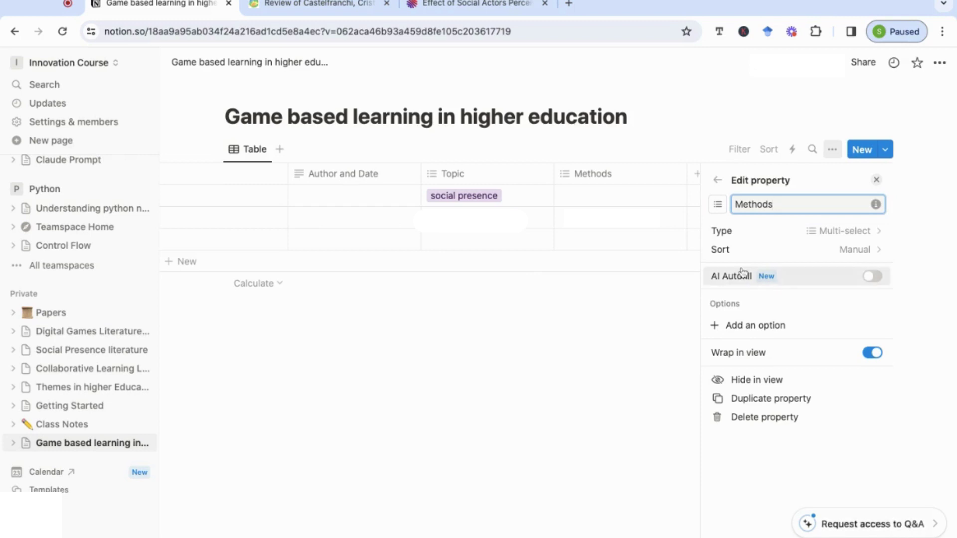
{"action": "left_click", "coordinate": [672, 294]}
{"action": "left_click", "coordinate": [671, 294]}
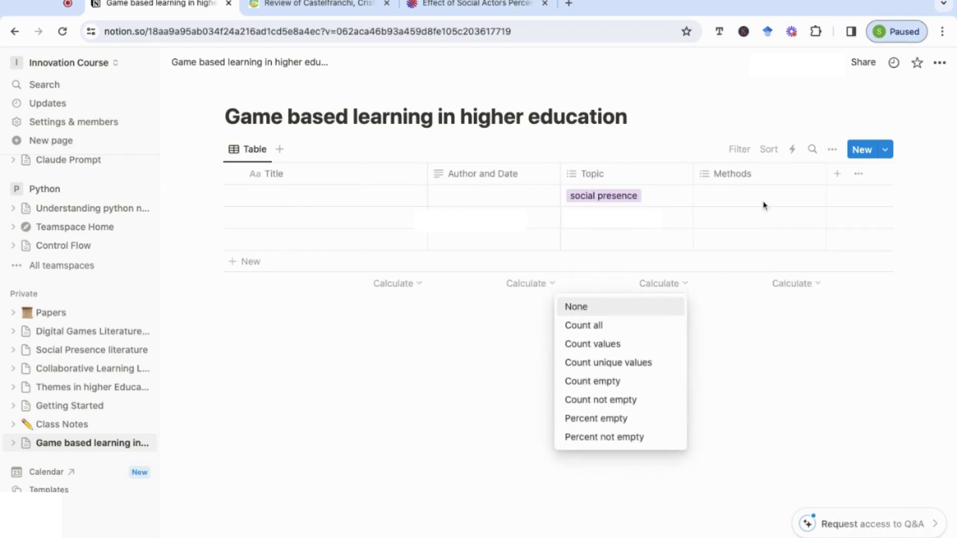
{"action": "left_click", "coordinate": [837, 175]}
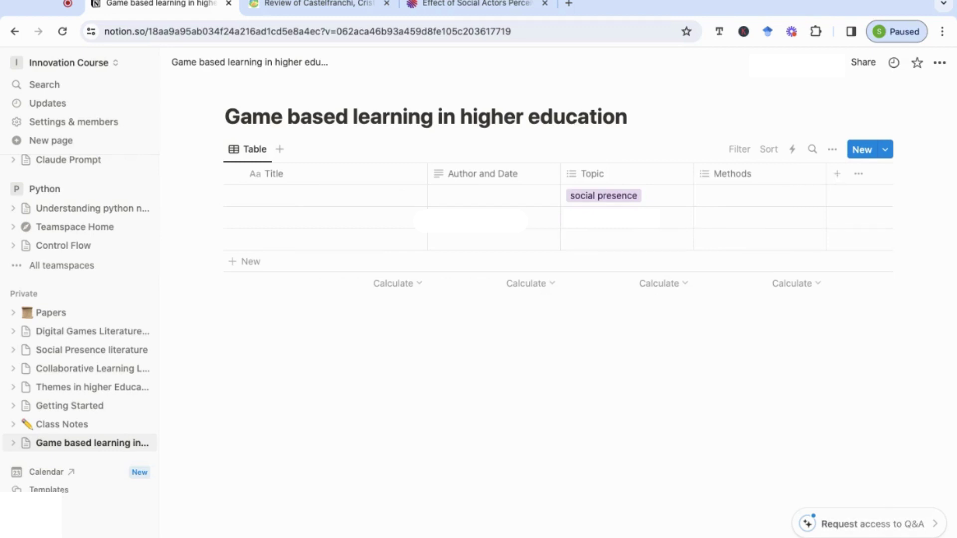
{"action": "left_click", "coordinate": [838, 173]}
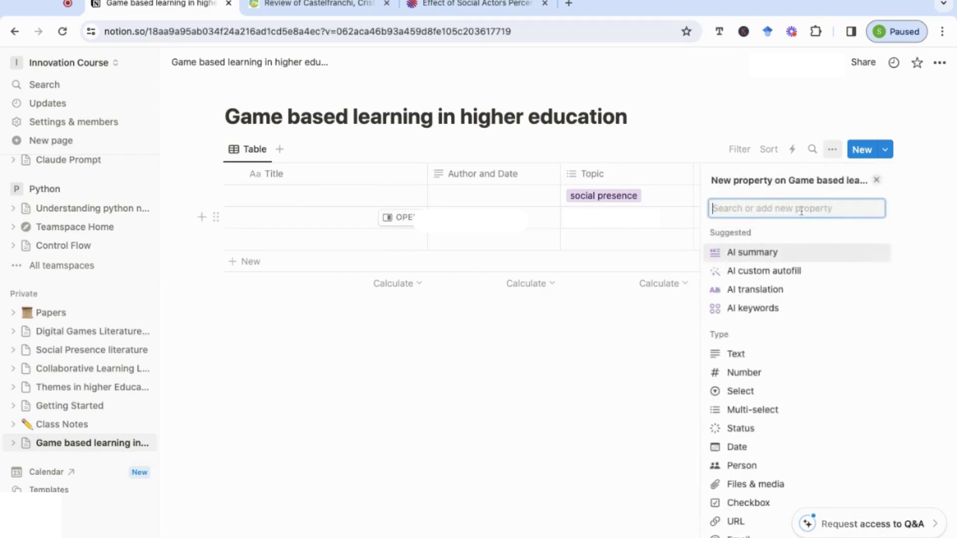
Add a 'Key Insights' column after Methods, keeping its type as Text.
{"action": "type", "text": "Key"}
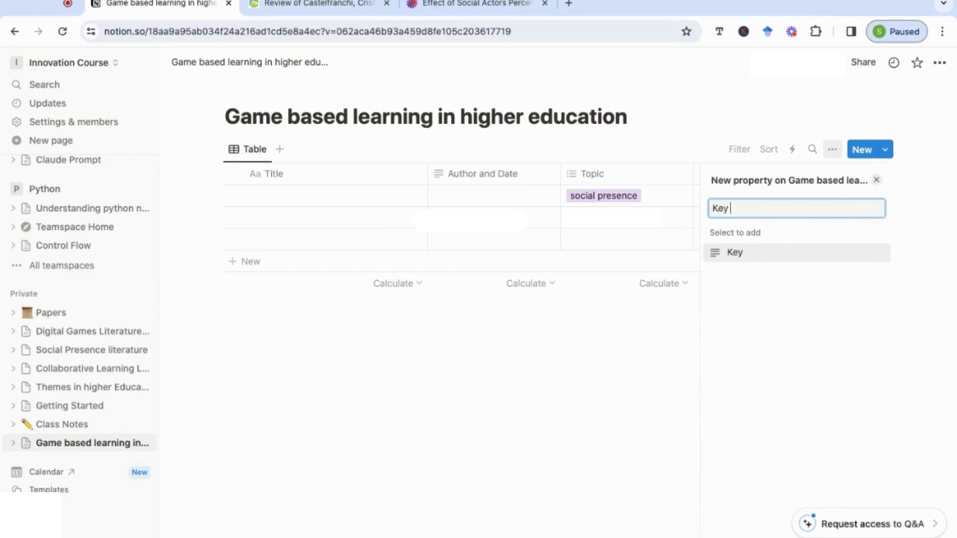
{"action": "type", "text": " Insights"}
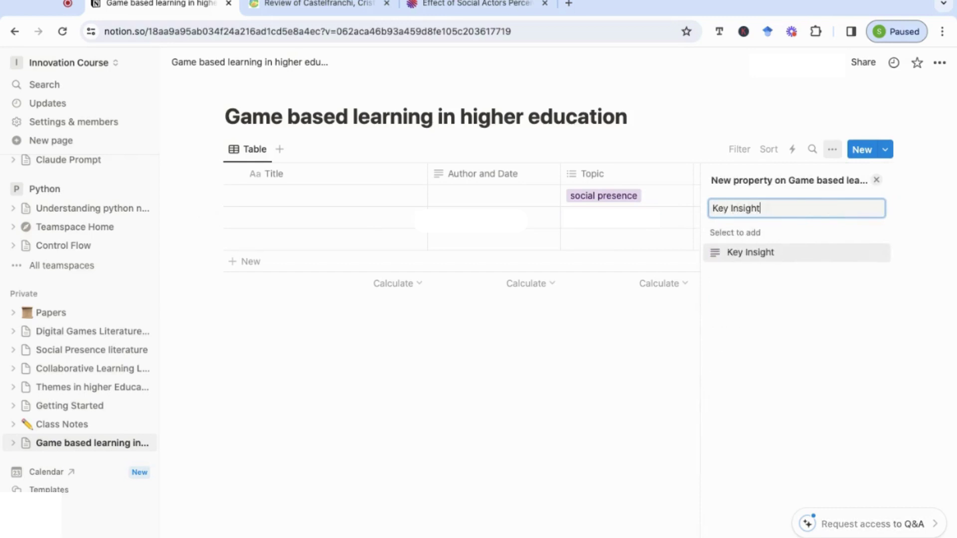
{"action": "left_click", "coordinate": [780, 252]}
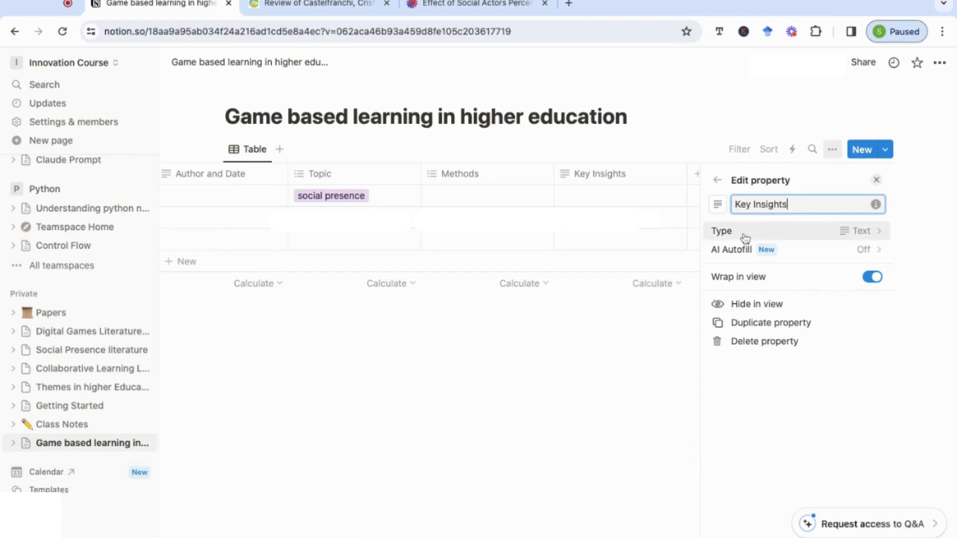
{"action": "left_click", "coordinate": [745, 234]}
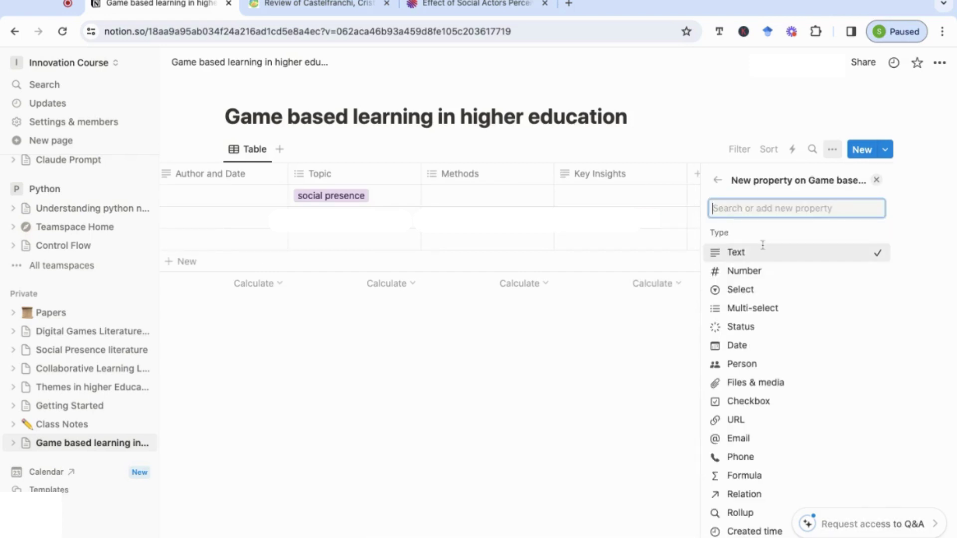
{"action": "left_click", "coordinate": [759, 253]}
{"action": "left_click", "coordinate": [667, 324]}
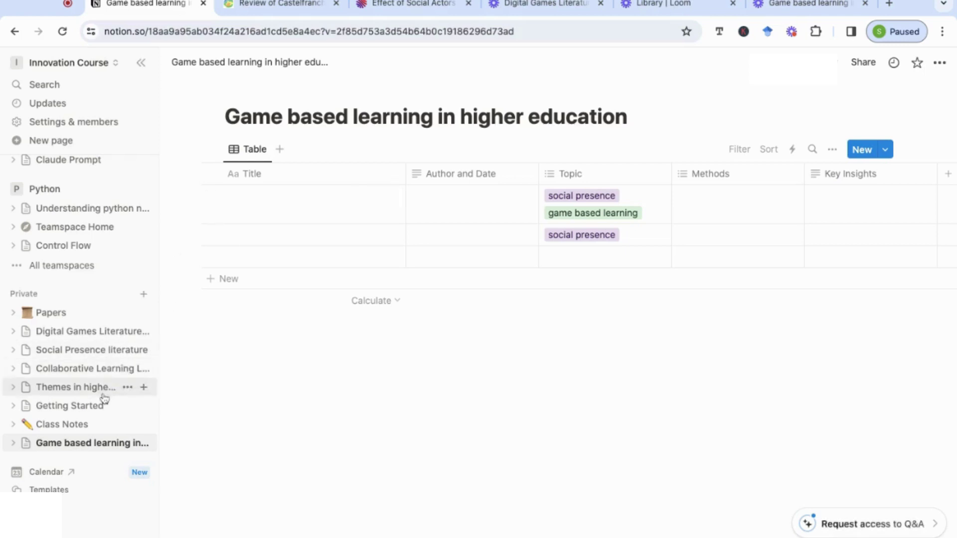
Open the Digital Games Literature Review Database and preview its first paper in side peek.
{"action": "left_click", "coordinate": [103, 331]}
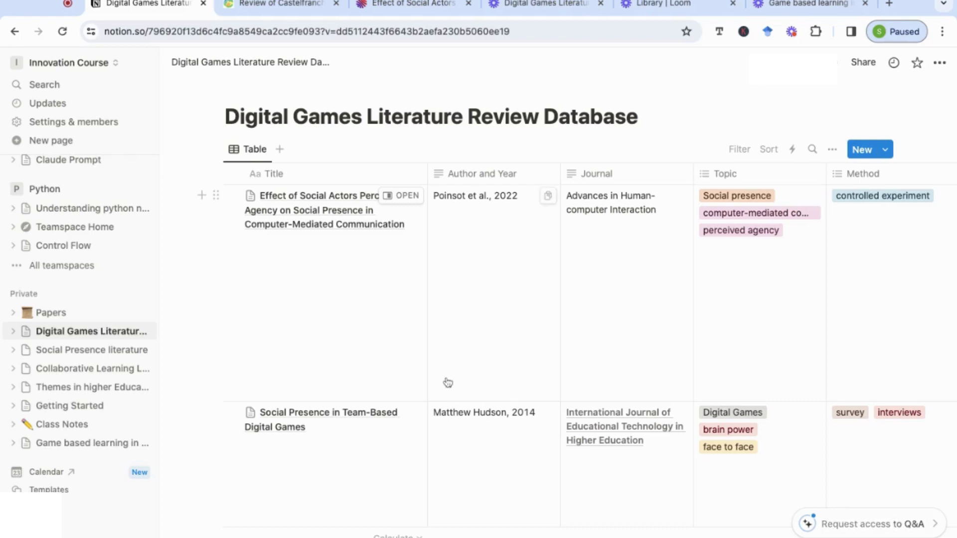
{"action": "scroll", "coordinate": [447, 384], "scroll_direction": "down", "scroll_amount": 3}
{"action": "scroll", "coordinate": [447, 383], "scroll_direction": "up", "scroll_amount": 2}
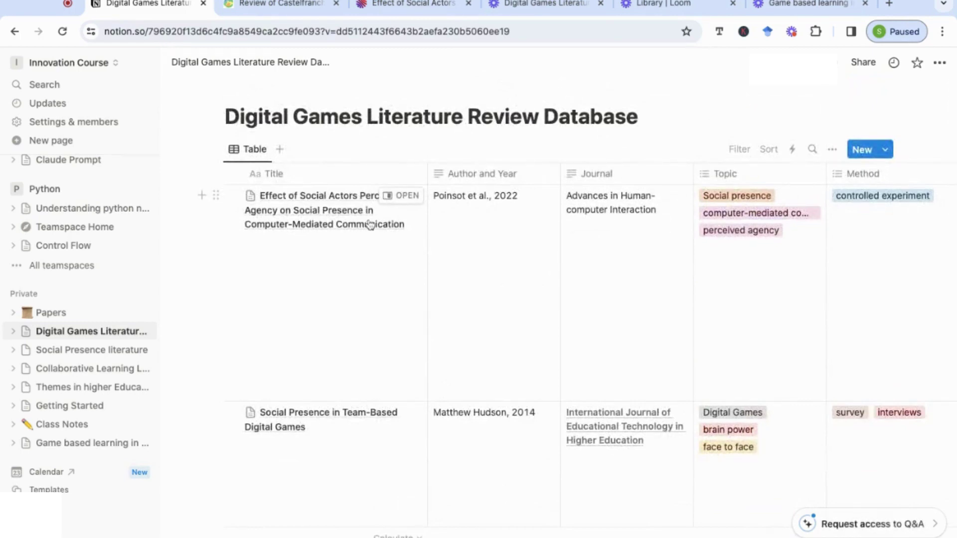
{"action": "scroll", "coordinate": [369, 224], "scroll_direction": "right", "scroll_amount": 5}
{"action": "scroll", "coordinate": [501, 272], "scroll_direction": "left", "scroll_amount": 3}
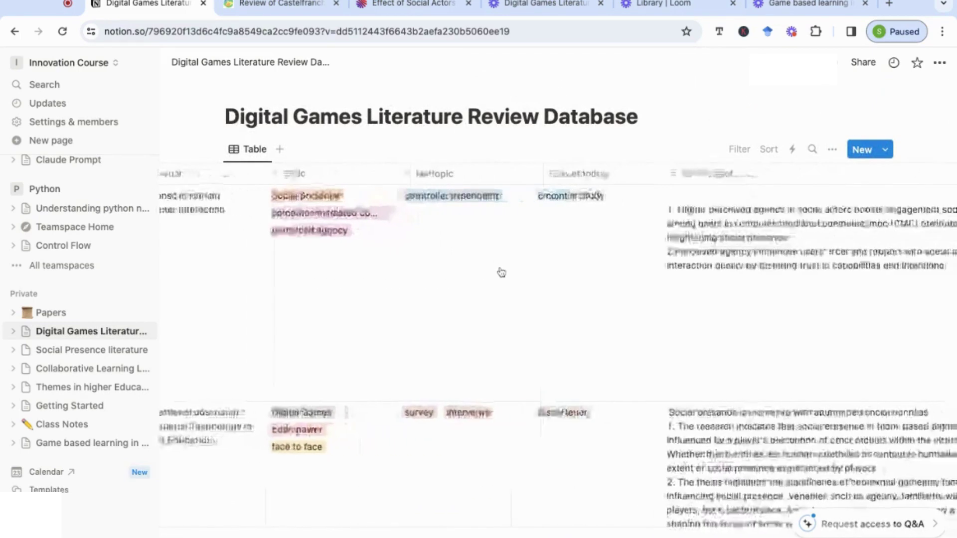
{"action": "scroll", "coordinate": [489, 252], "scroll_direction": "left", "scroll_amount": 2}
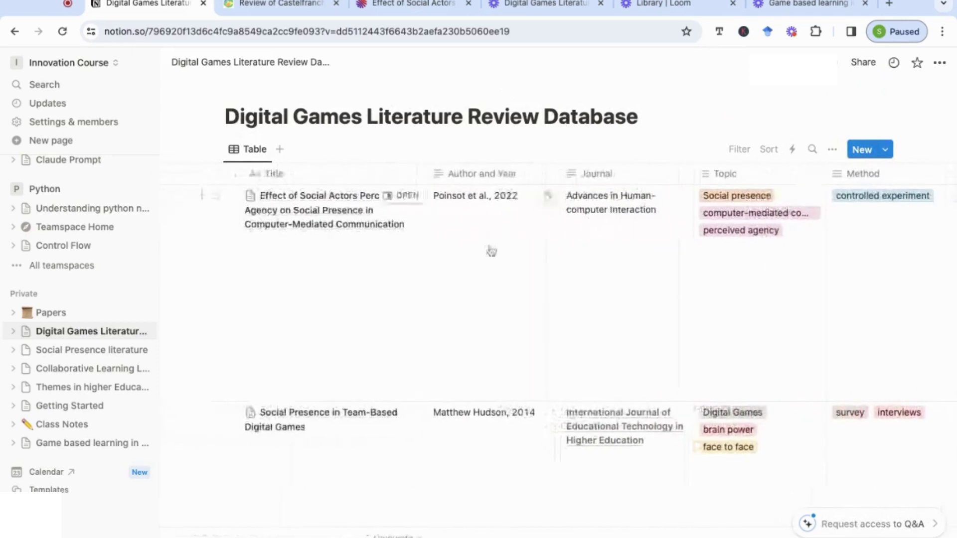
{"action": "left_click", "coordinate": [404, 198]}
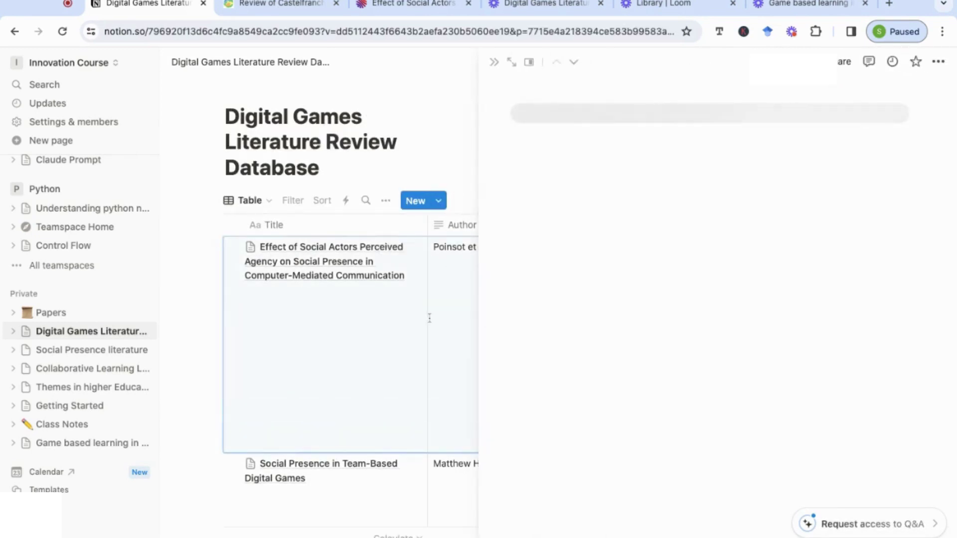
View the first paper's entry full-page through its questions, then return to the database.
{"action": "scroll", "coordinate": [619, 315], "scroll_direction": "down", "scroll_amount": 2}
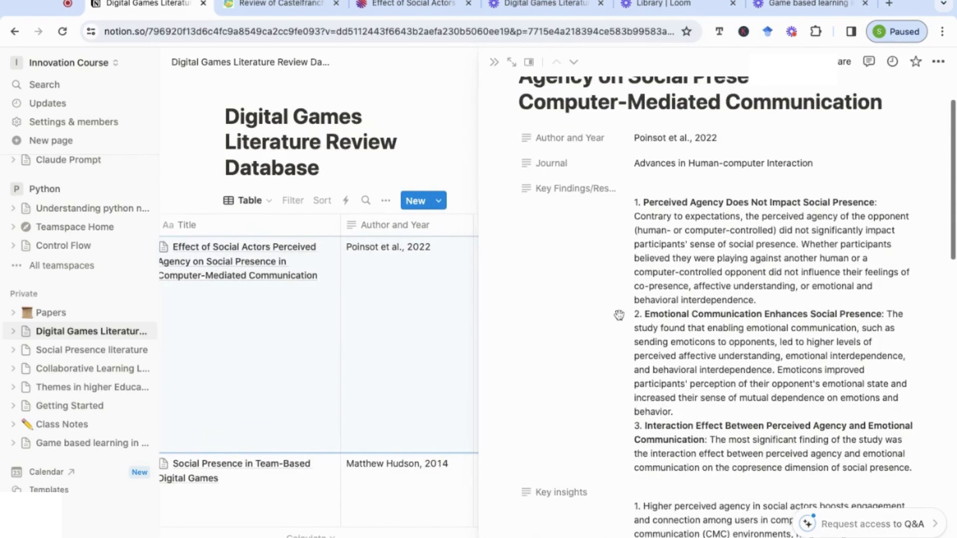
{"action": "scroll", "coordinate": [619, 315], "scroll_direction": "up", "scroll_amount": 1}
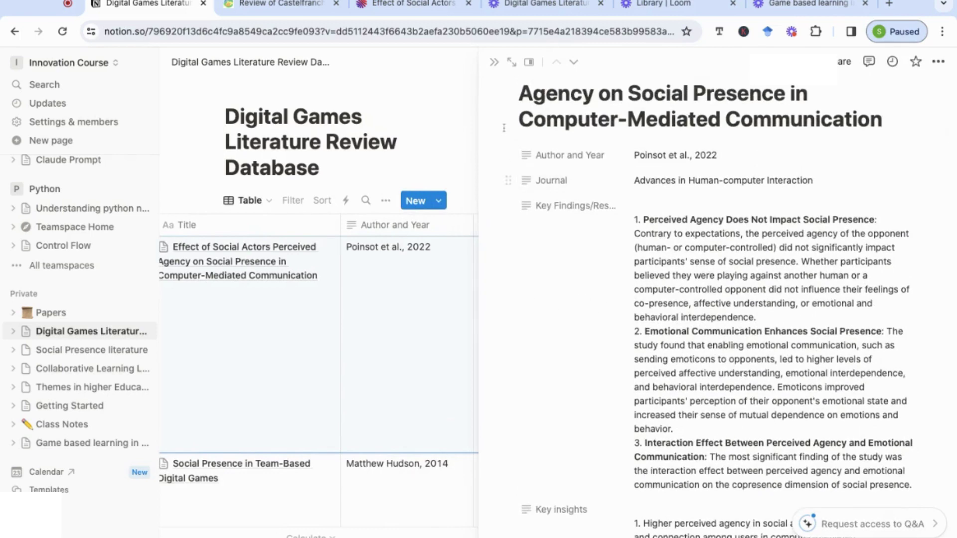
{"action": "left_click", "coordinate": [511, 62]}
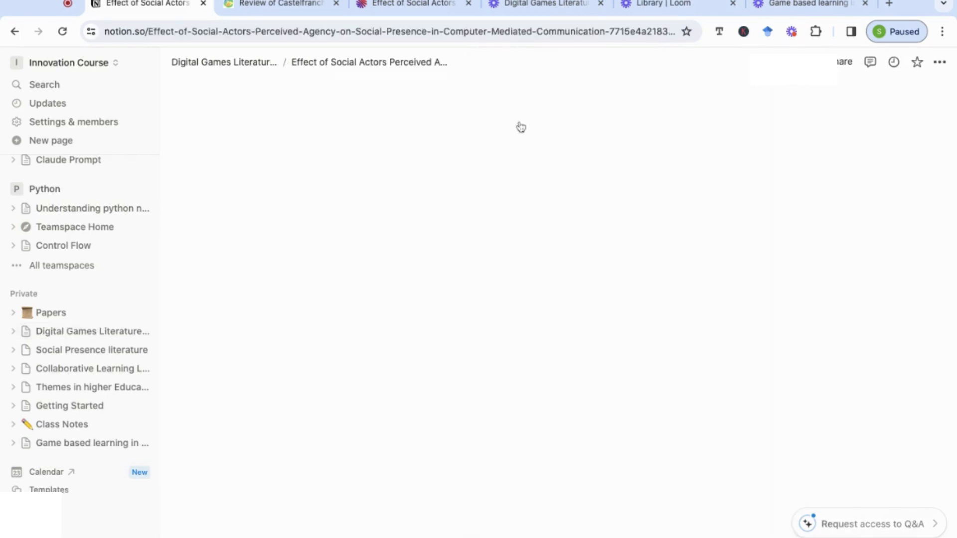
{"action": "scroll", "coordinate": [608, 278], "scroll_direction": "down", "scroll_amount": 4}
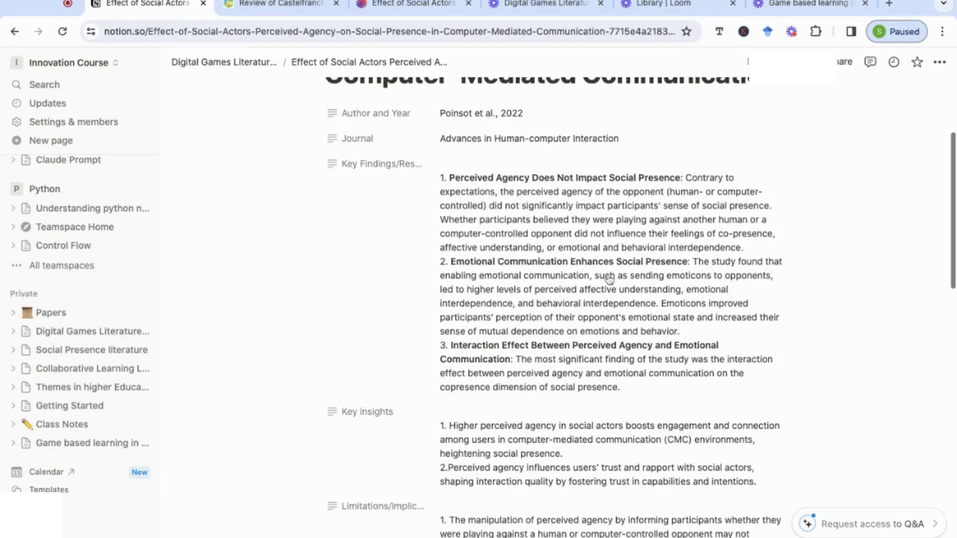
{"action": "scroll", "coordinate": [590, 290], "scroll_direction": "down", "scroll_amount": 4}
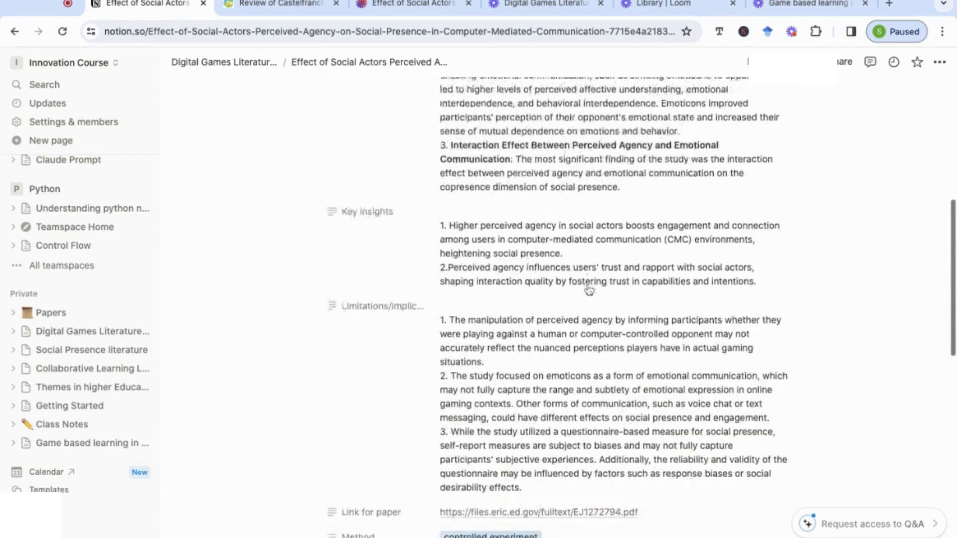
{"action": "scroll", "coordinate": [589, 289], "scroll_direction": "down", "scroll_amount": 7}
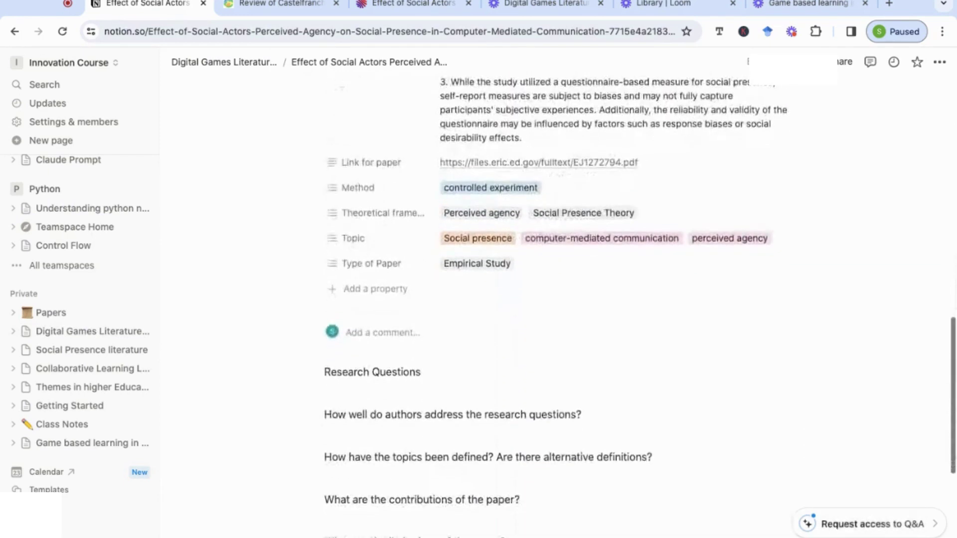
{"action": "scroll", "coordinate": [575, 277], "scroll_direction": "down", "scroll_amount": 2}
{"action": "scroll", "coordinate": [528, 398], "scroll_direction": "down", "scroll_amount": 1}
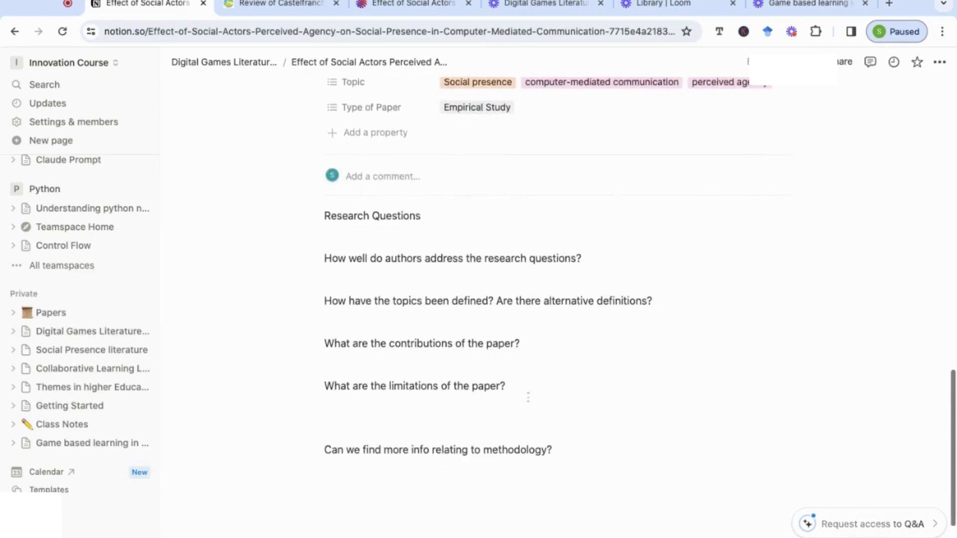
{"action": "scroll", "coordinate": [528, 397], "scroll_direction": "up", "scroll_amount": 10}
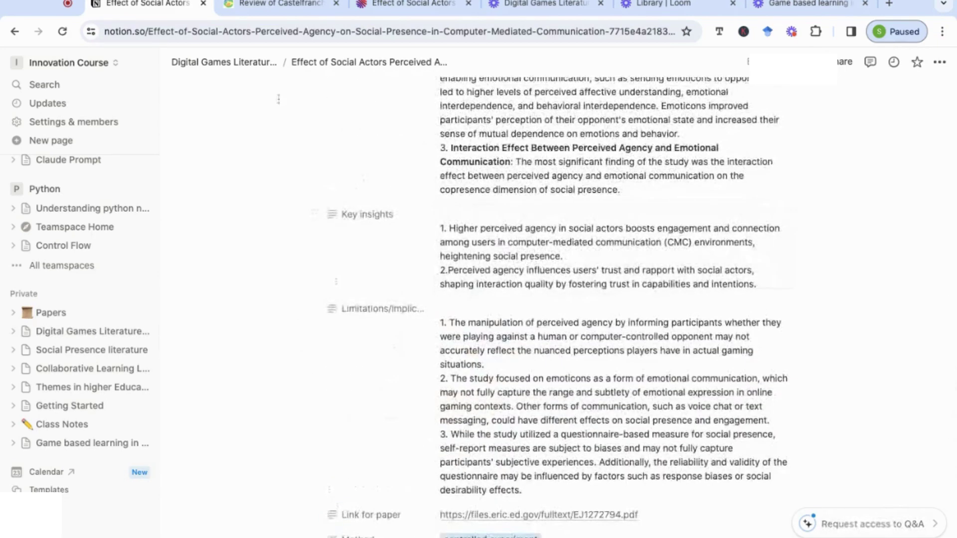
{"action": "left_click", "coordinate": [102, 331]}
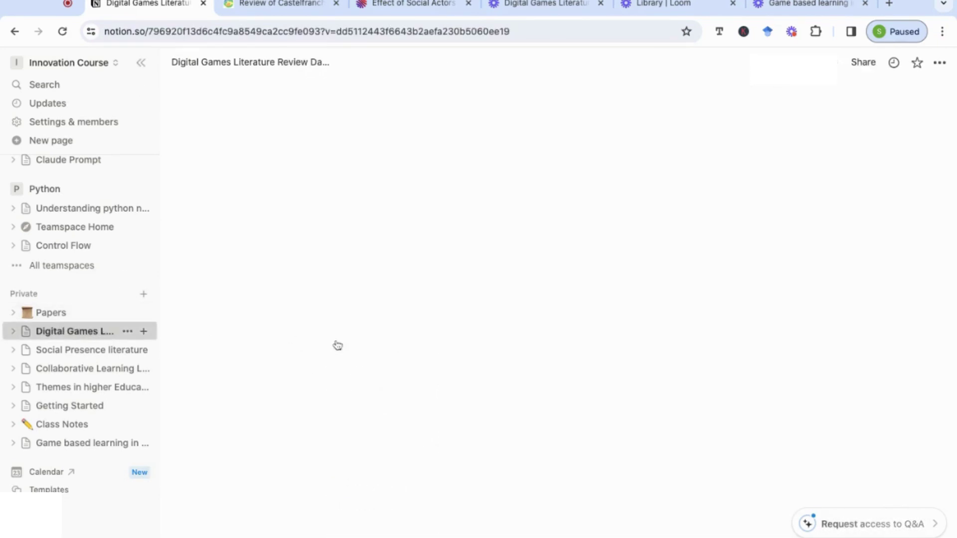
Create a new entry from the Critical Review 1 template.
{"action": "scroll", "coordinate": [487, 341], "scroll_direction": "right", "scroll_amount": 10}
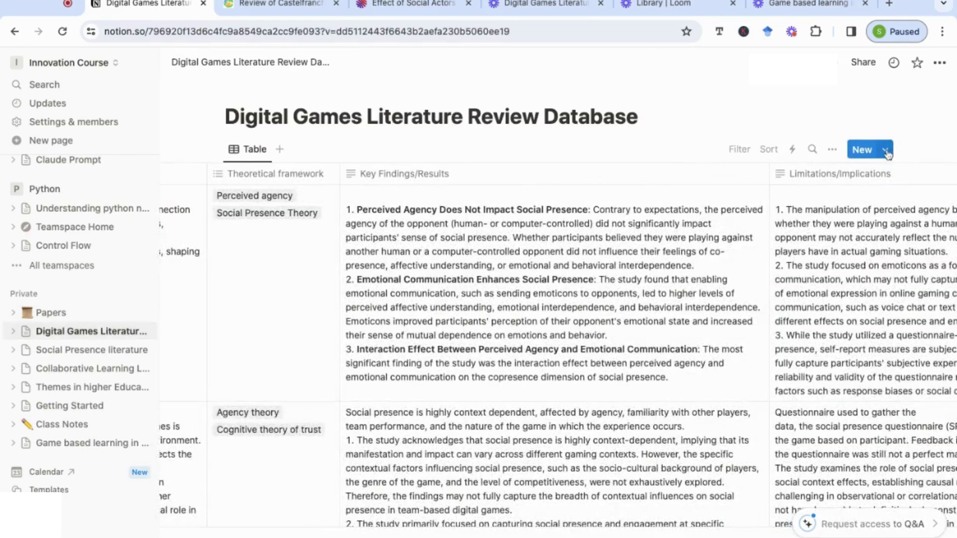
{"action": "left_click", "coordinate": [885, 149]}
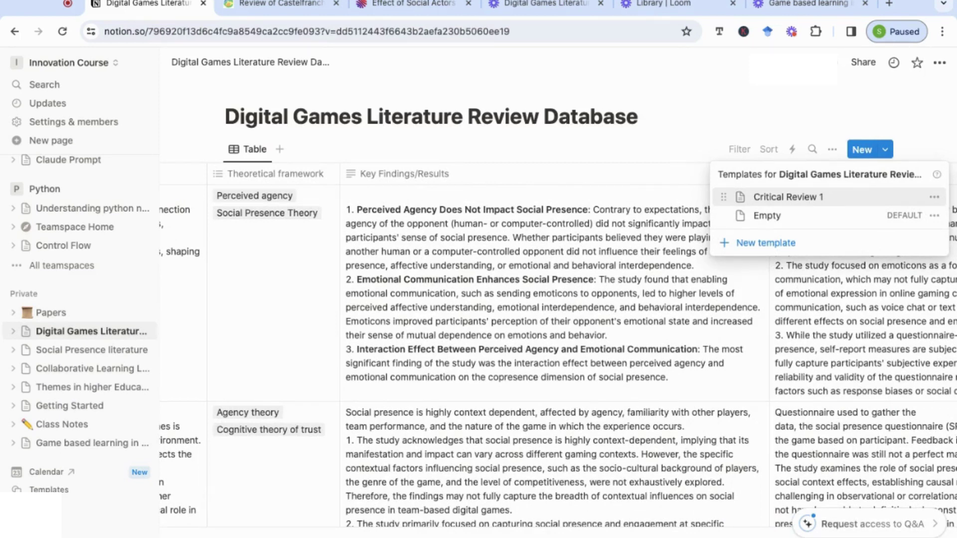
{"action": "key", "text": "Return"}
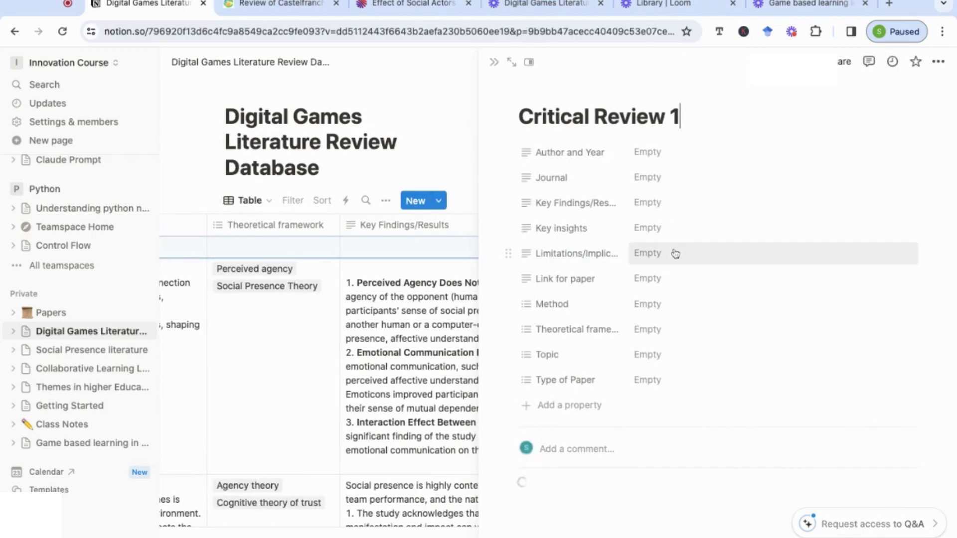
Read through the Critical Review 1 entry, then close its preview to show the full table.
{"action": "scroll", "coordinate": [590, 254], "scroll_direction": "down", "scroll_amount": 3}
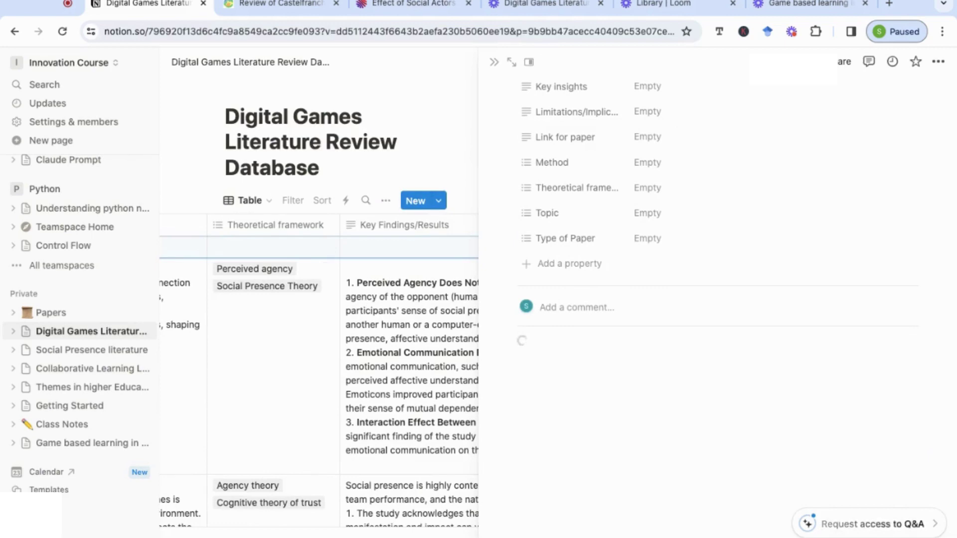
{"action": "scroll", "coordinate": [589, 254], "scroll_direction": "down", "scroll_amount": 3}
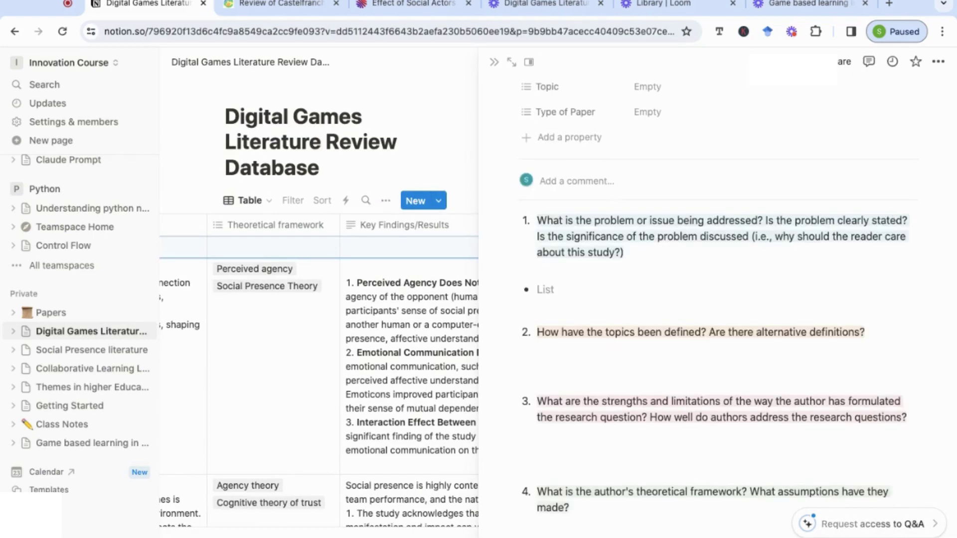
{"action": "scroll", "coordinate": [589, 254], "scroll_direction": "down", "scroll_amount": 5}
{"action": "scroll", "coordinate": [589, 254], "scroll_direction": "up", "scroll_amount": 4}
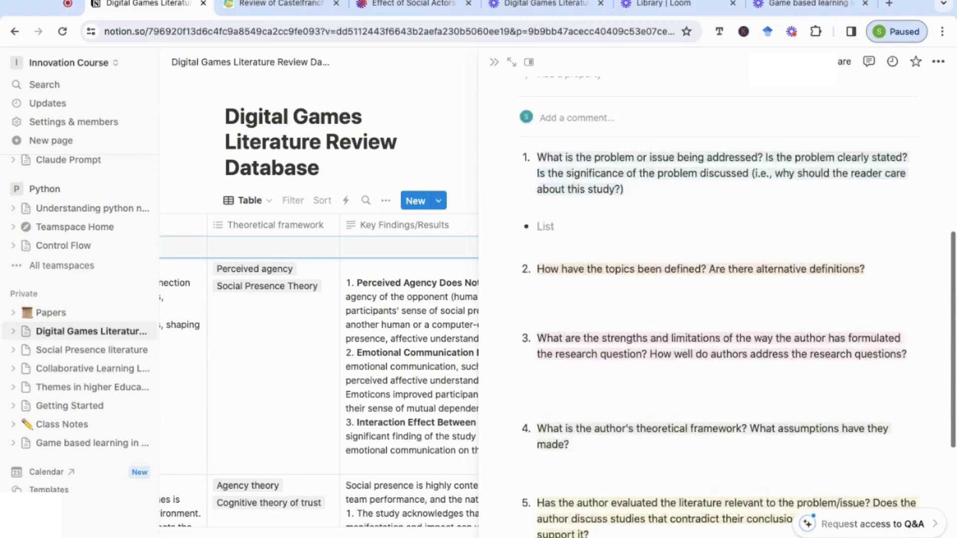
{"action": "scroll", "coordinate": [582, 258], "scroll_direction": "up", "scroll_amount": 2}
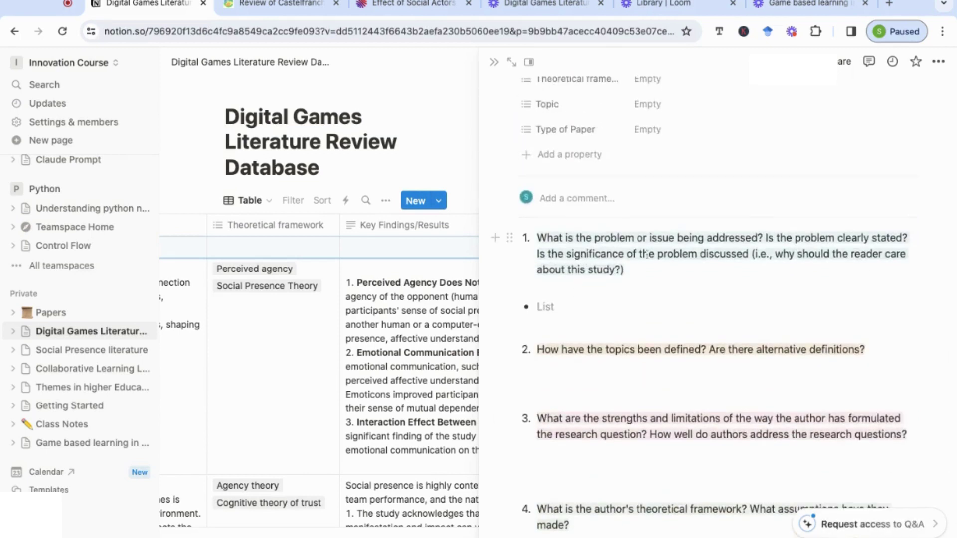
{"action": "scroll", "coordinate": [665, 259], "scroll_direction": "down", "scroll_amount": 1}
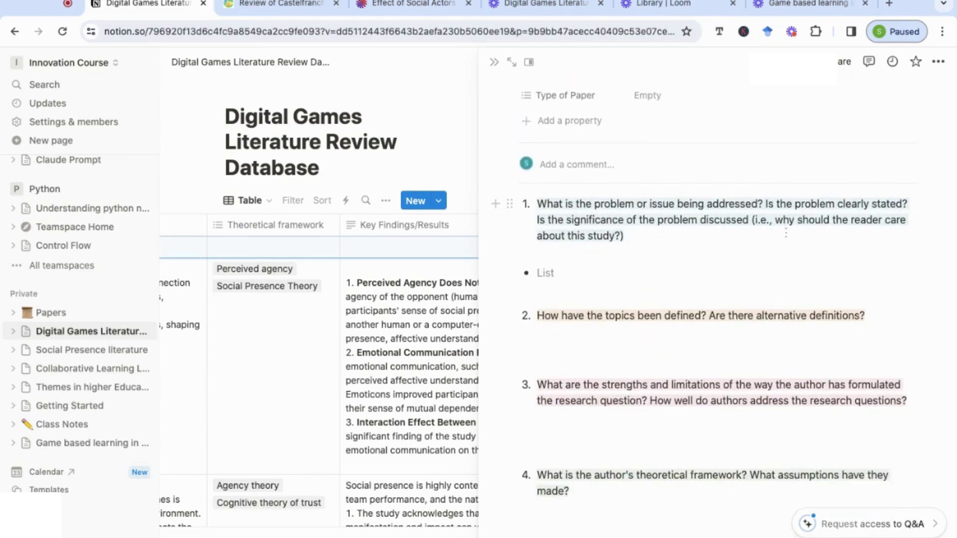
{"action": "scroll", "coordinate": [755, 212], "scroll_direction": "down", "scroll_amount": 2}
{"action": "scroll", "coordinate": [678, 280], "scroll_direction": "down", "scroll_amount": 2}
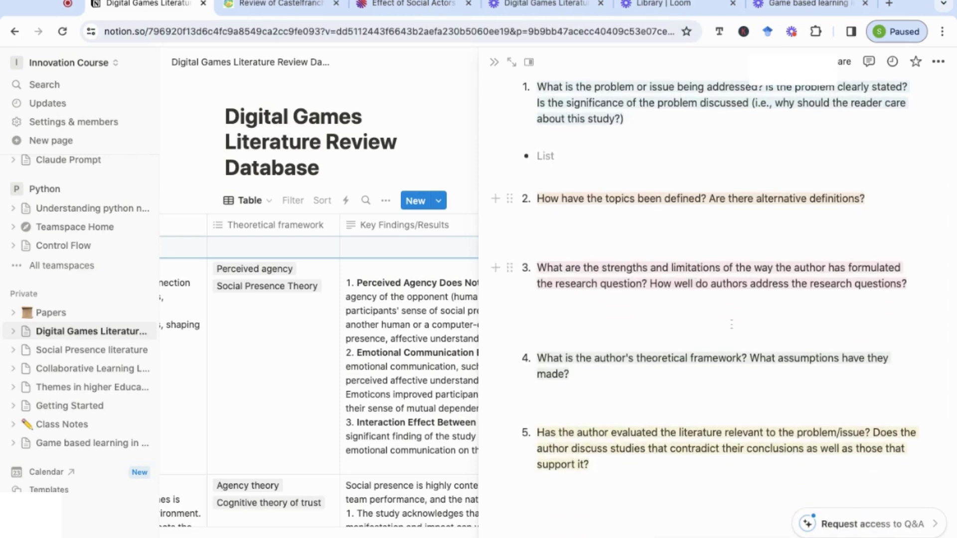
{"action": "scroll", "coordinate": [697, 276], "scroll_direction": "down", "scroll_amount": 1}
{"action": "scroll", "coordinate": [712, 244], "scroll_direction": "down", "scroll_amount": 2}
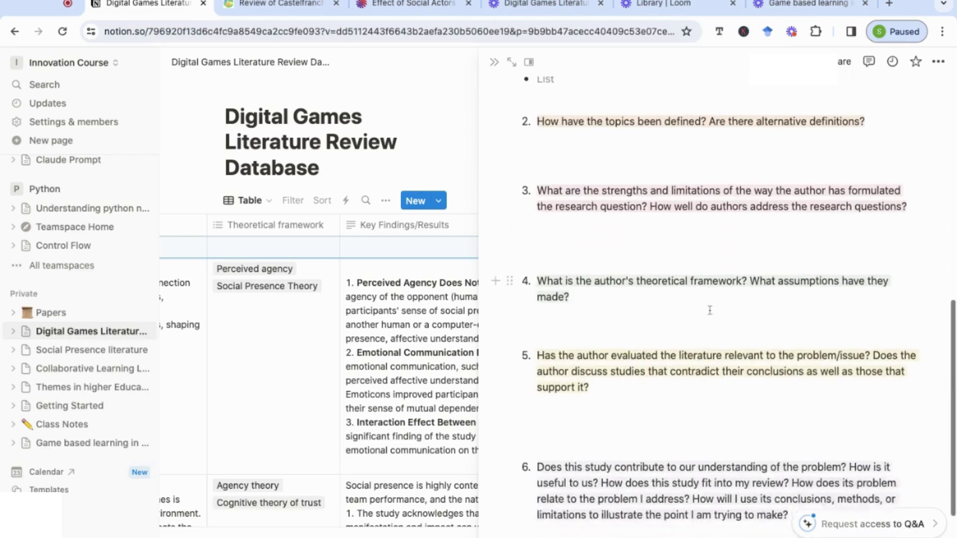
{"action": "scroll", "coordinate": [721, 289], "scroll_direction": "down", "scroll_amount": 1}
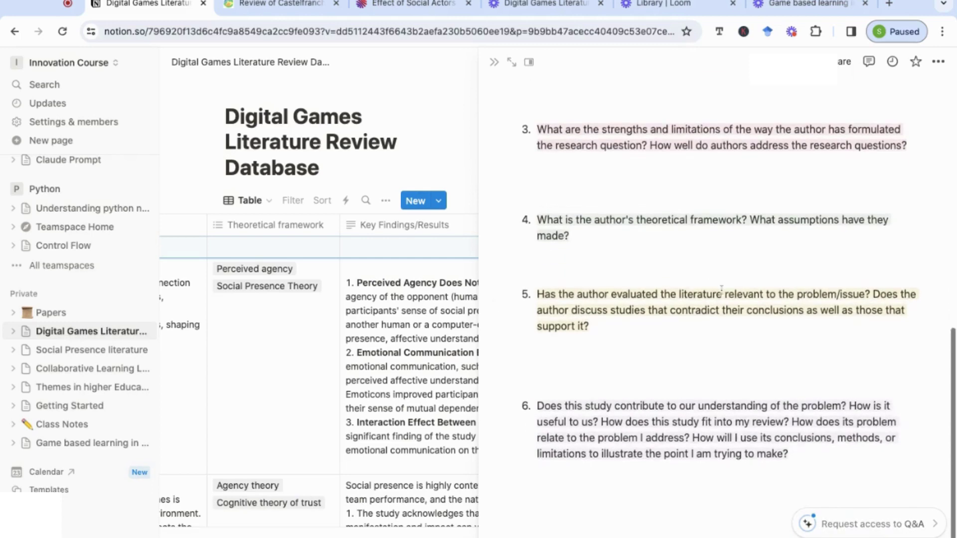
{"action": "scroll", "coordinate": [708, 302], "scroll_direction": "down", "scroll_amount": 1}
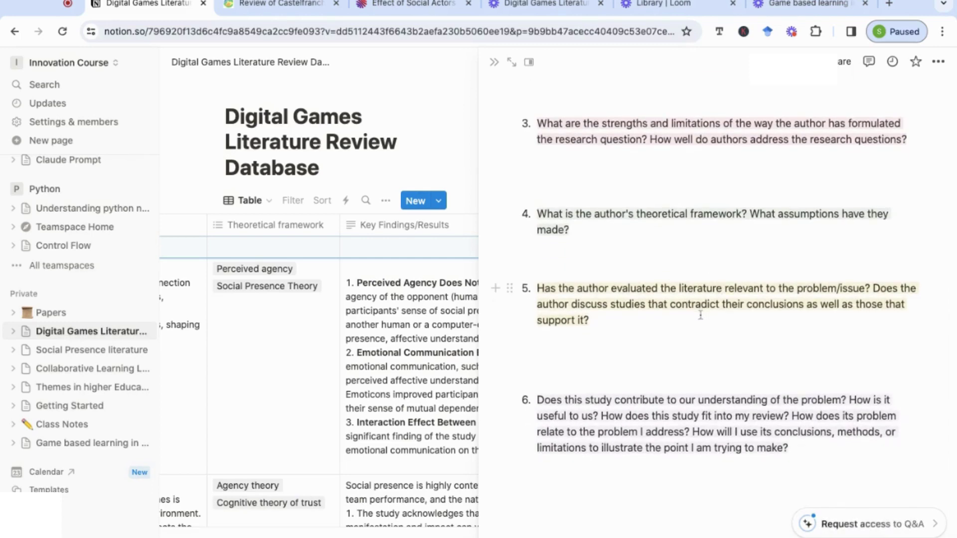
{"action": "scroll", "coordinate": [700, 315], "scroll_direction": "up", "scroll_amount": 10}
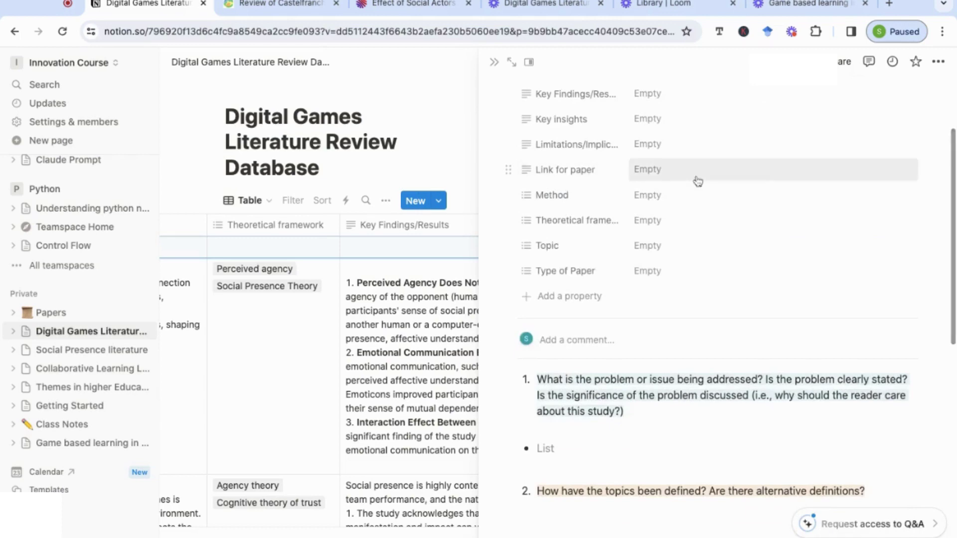
{"action": "scroll", "coordinate": [698, 181], "scroll_direction": "up", "scroll_amount": 2}
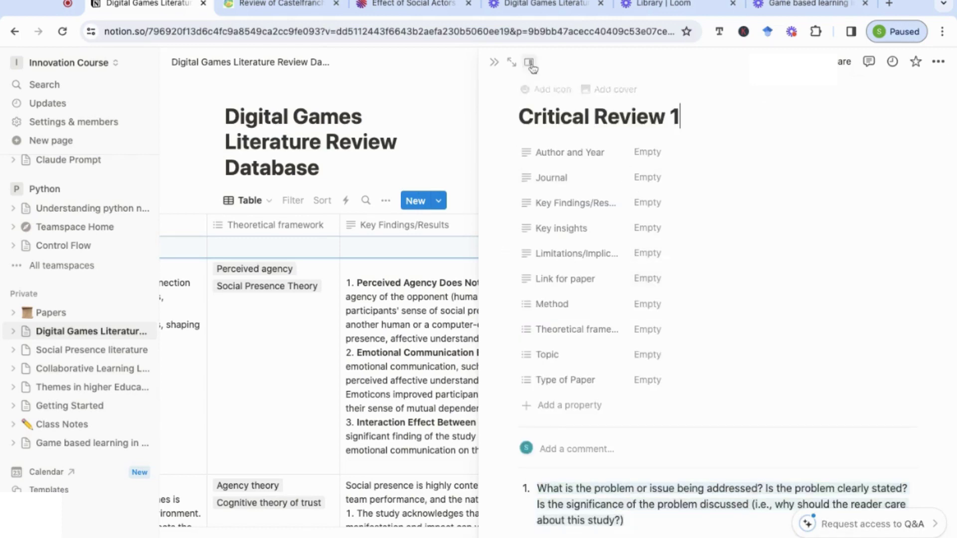
{"action": "left_click", "coordinate": [494, 62]}
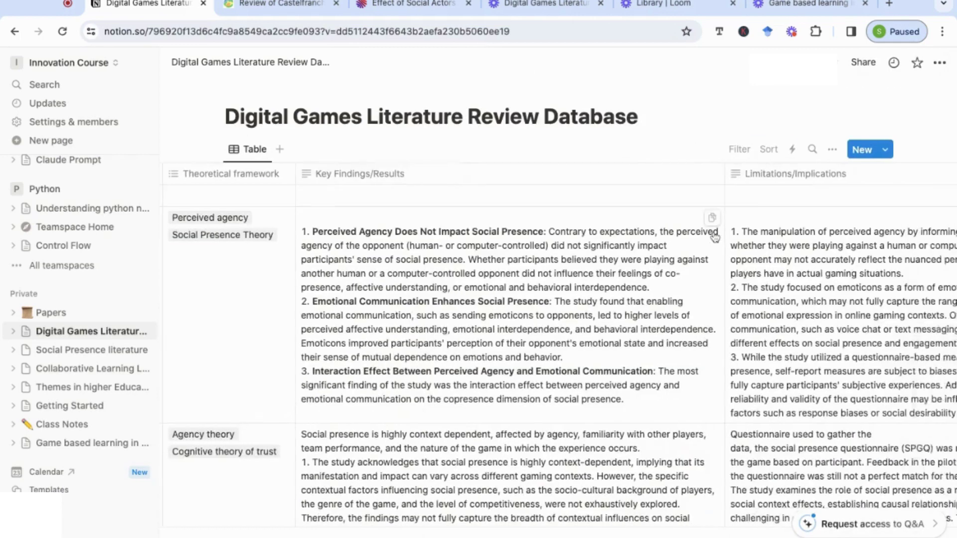
{"action": "scroll", "coordinate": [716, 237], "scroll_direction": "right", "scroll_amount": 3}
Create a new database template titled 'Critical Questions'.
{"action": "left_click", "coordinate": [887, 151]}
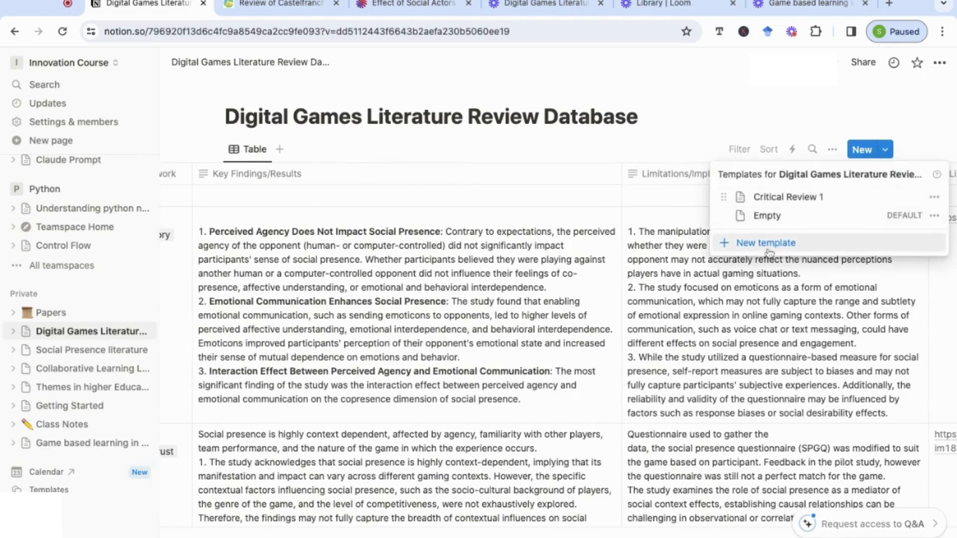
{"action": "left_click", "coordinate": [767, 243]}
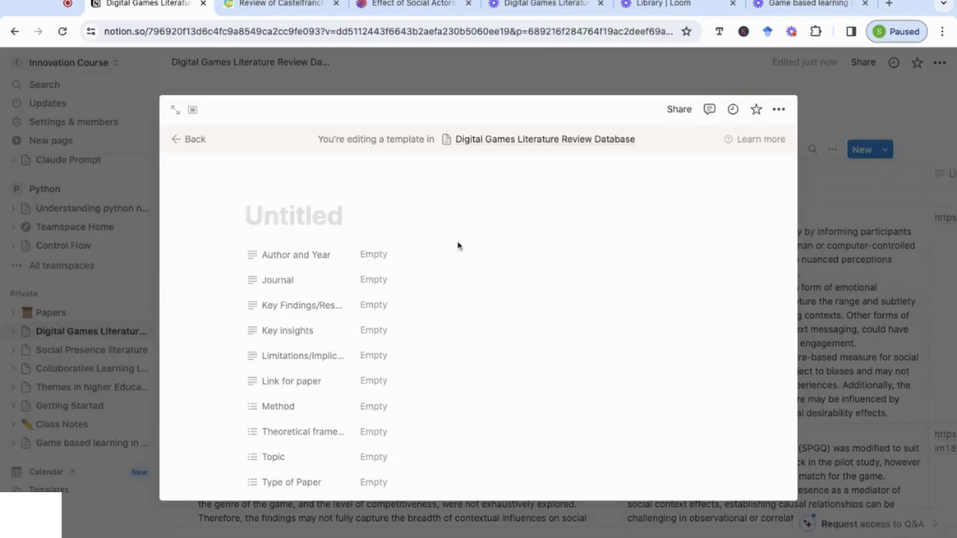
{"action": "type", "text": "C"}
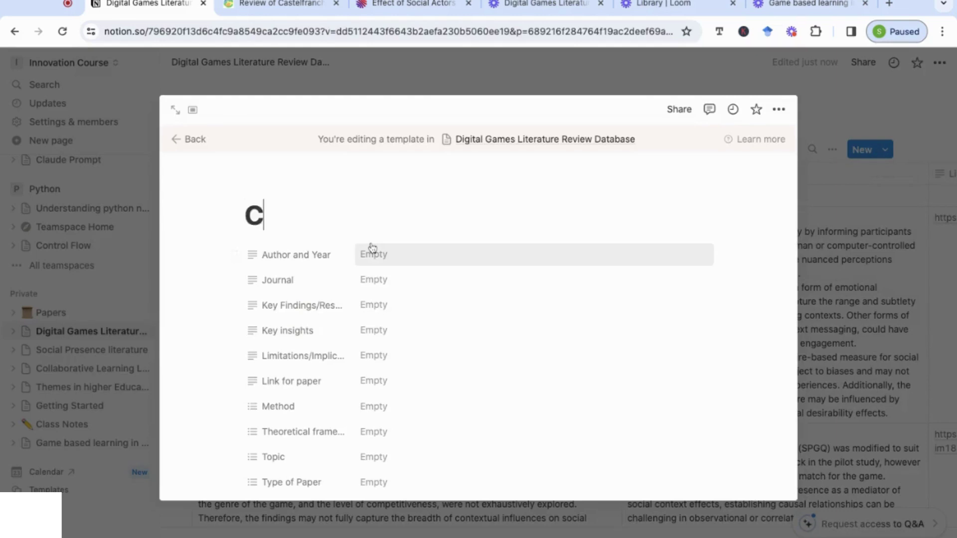
{"action": "type", "text": "ritic"}
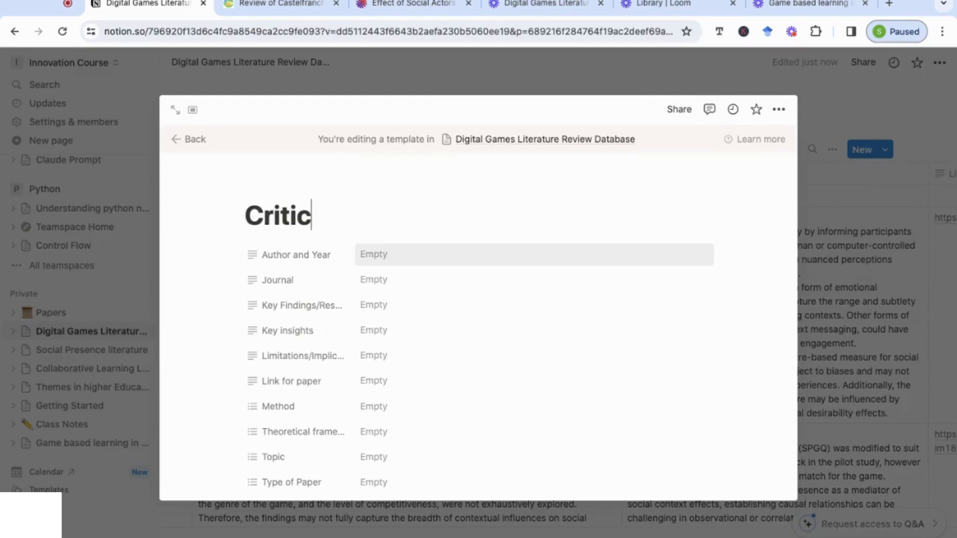
{"action": "type", "text": "al Questions"}
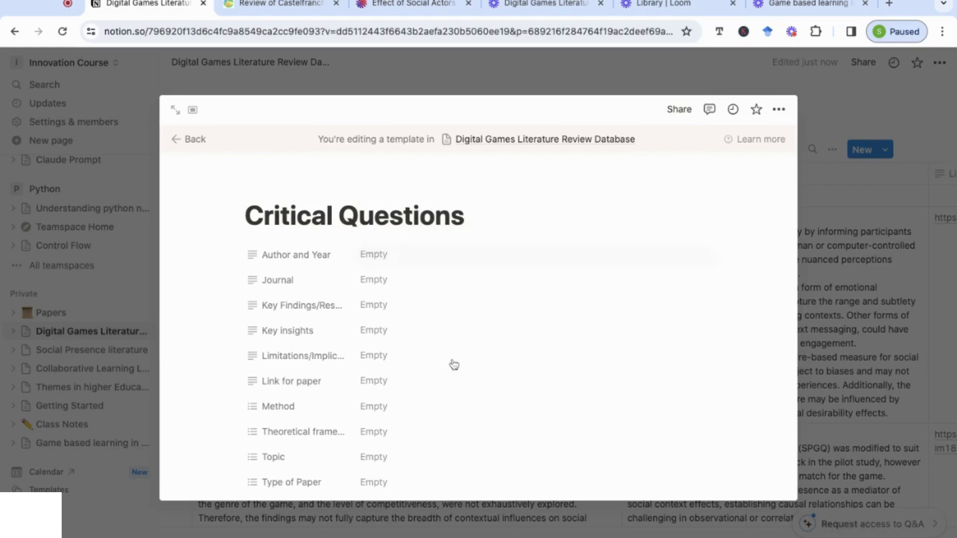
Write the numbered questions on research questions, key findings' relevance and future directions.
{"action": "scroll", "coordinate": [451, 363], "scroll_direction": "down", "scroll_amount": 5}
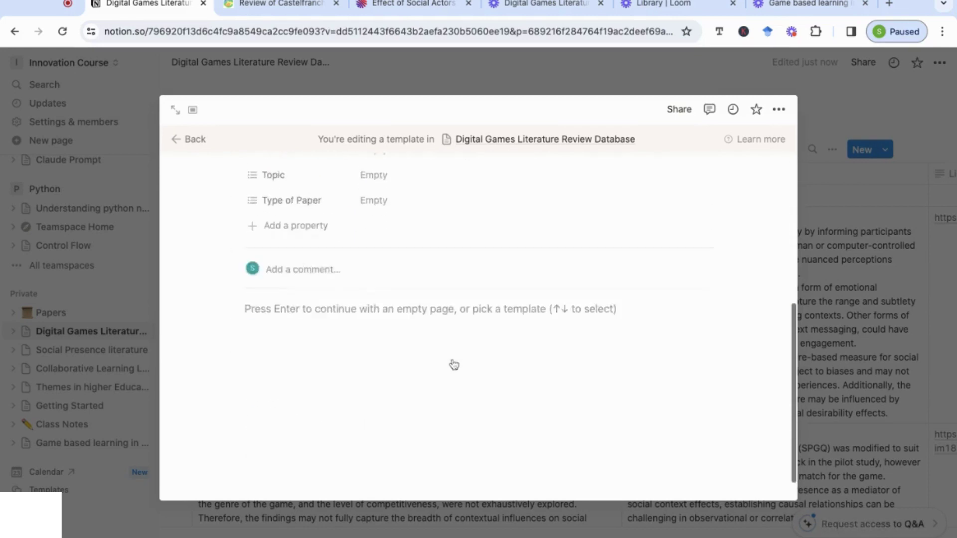
{"action": "left_click", "coordinate": [398, 318]}
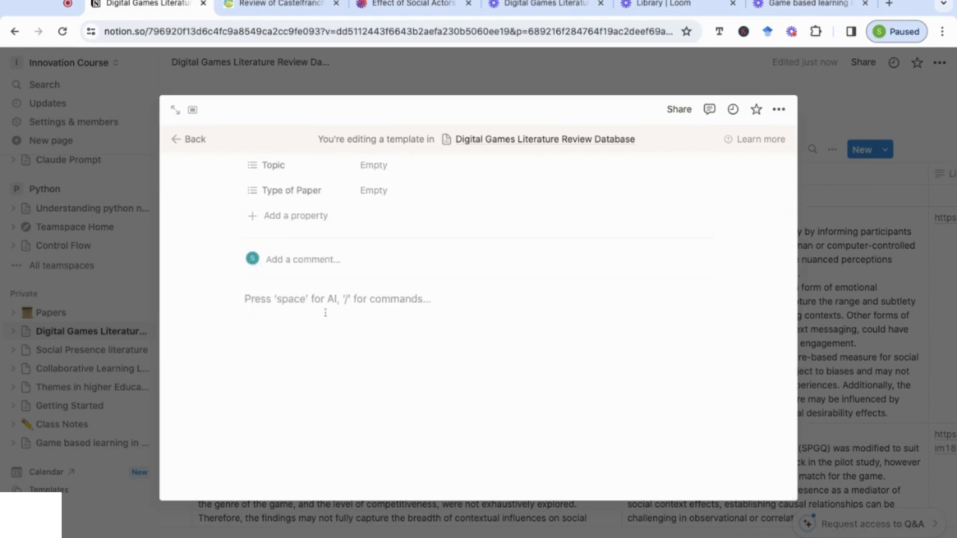
{"action": "type", "text": "1. What"}
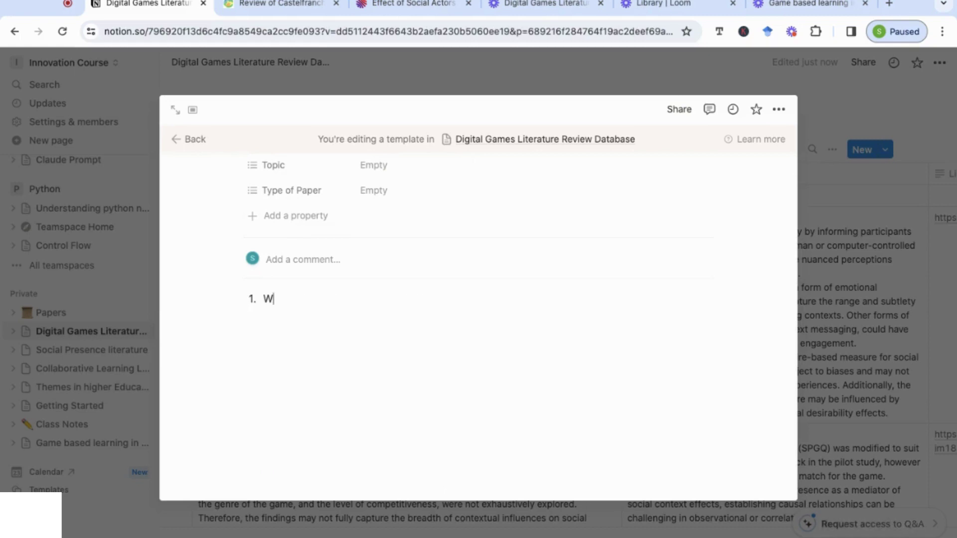
{"action": "type", "text": " i"}
{"action": "key", "text": "BackSpace"}
{"action": "type", "text": "are"}
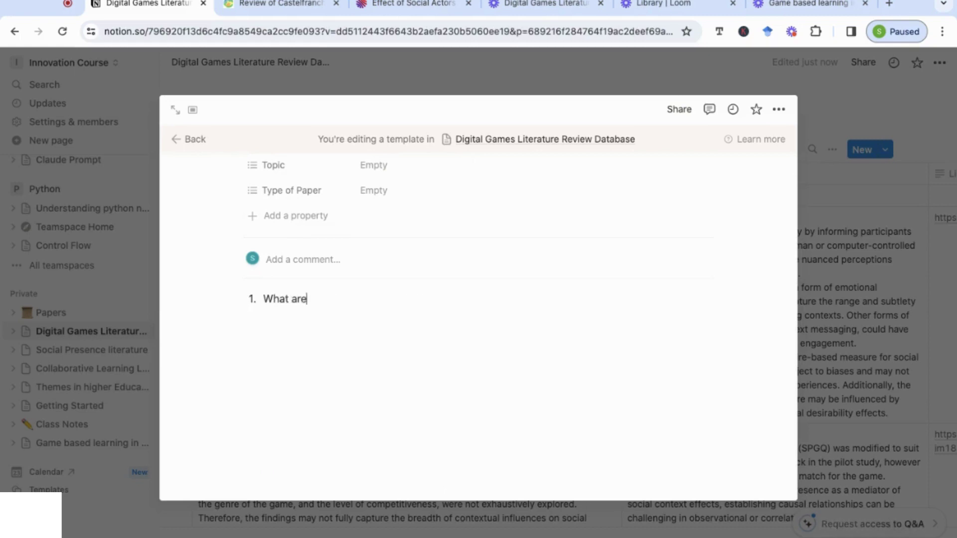
{"action": "type", "text": " the research questions?"}
{"action": "key", "text": "Return"}
{"action": "type", "text": "Are the ke"}
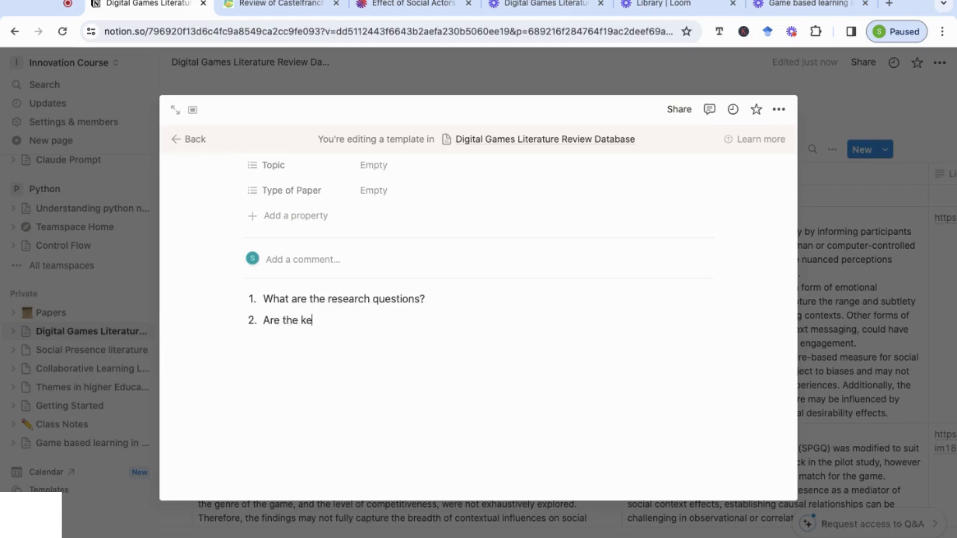
{"action": "type", "text": "y findings "}
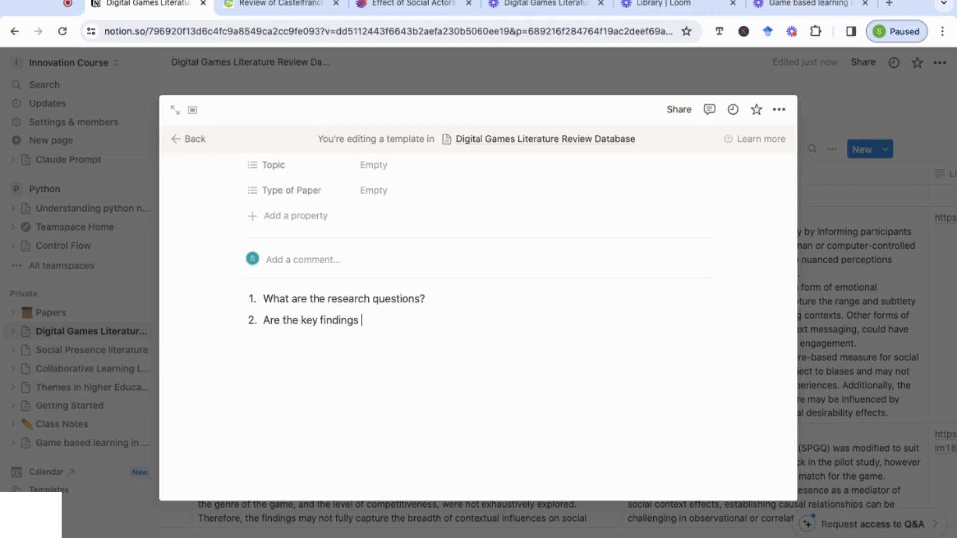
{"action": "type", "text": "relevant to my study?"}
{"action": "key", "text": "Return"}
{"action": "type", "text": "What are the future directions?"}
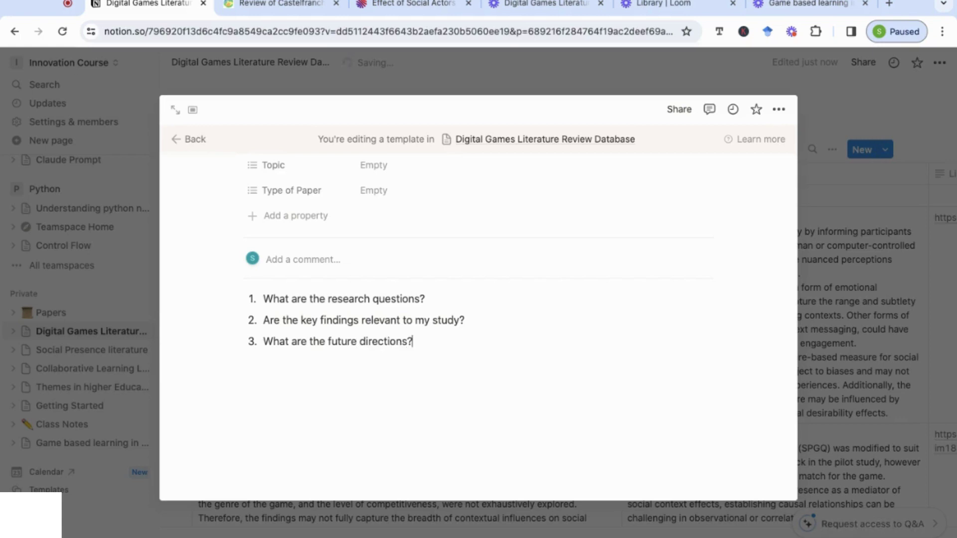
{"action": "left_click", "coordinate": [188, 140]}
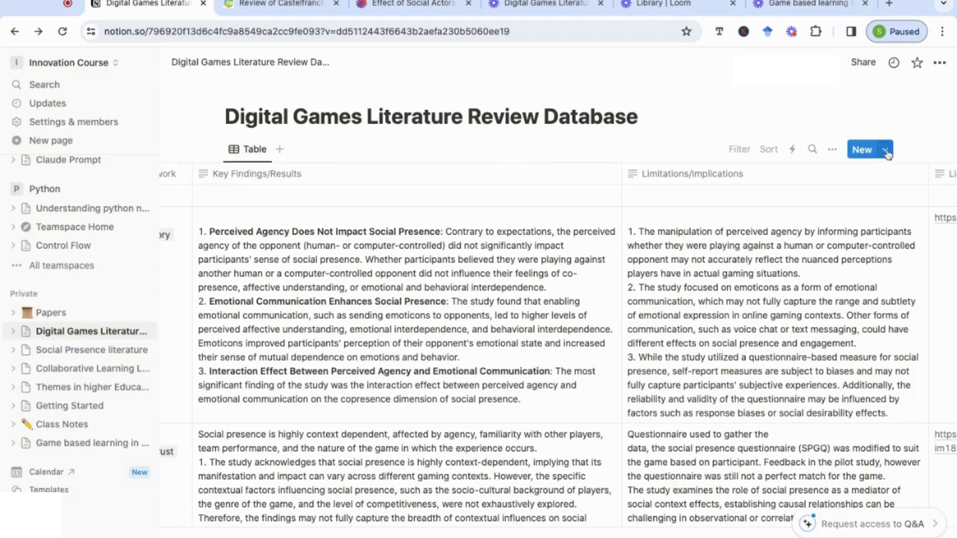
{"action": "left_click", "coordinate": [886, 151]}
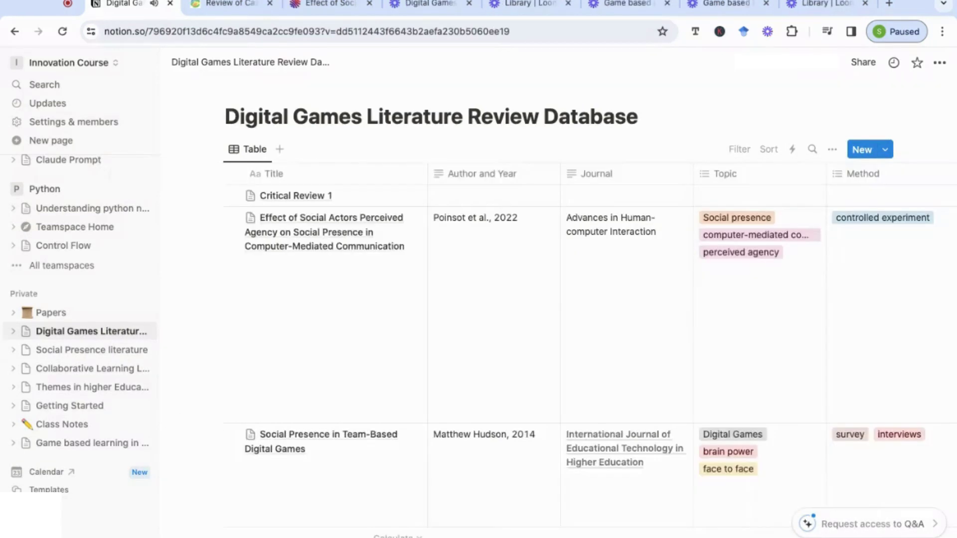
{"action": "scroll", "coordinate": [590, 309], "scroll_direction": "down", "scroll_amount": 1}
{"action": "scroll", "coordinate": [590, 309], "scroll_direction": "down", "scroll_amount": 1}
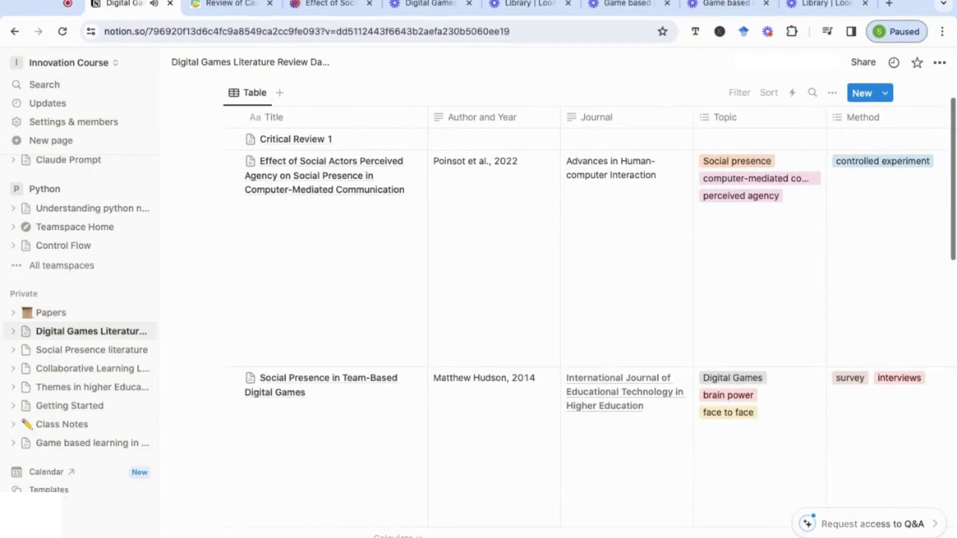
{"action": "scroll", "coordinate": [590, 309], "scroll_direction": "down", "scroll_amount": 5}
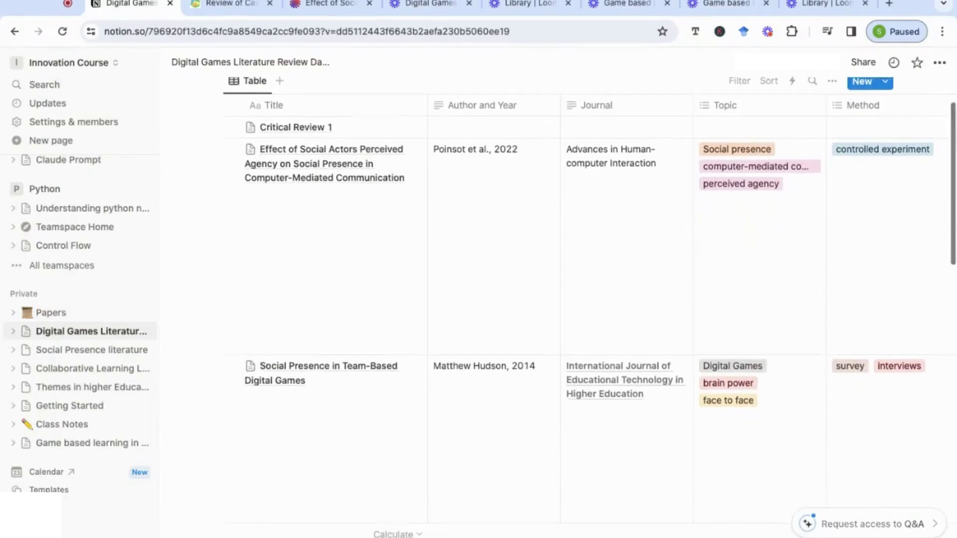
{"action": "scroll", "coordinate": [528, 383], "scroll_direction": "down", "scroll_amount": 2}
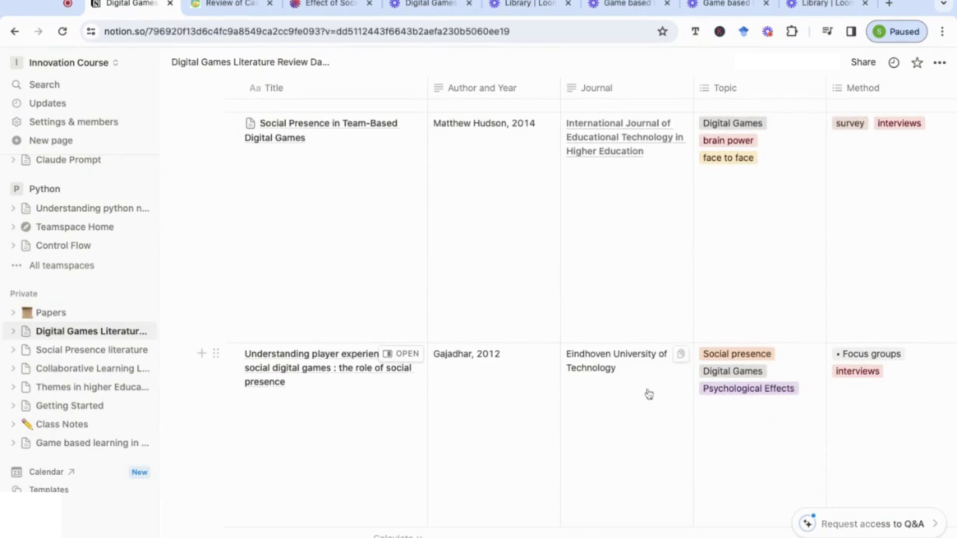
{"action": "scroll", "coordinate": [697, 398], "scroll_direction": "right", "scroll_amount": 10}
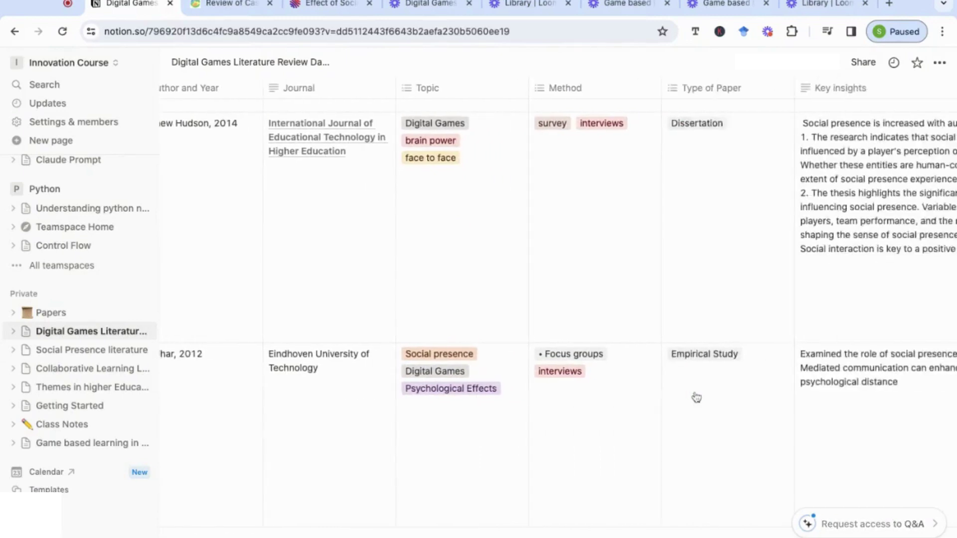
{"action": "scroll", "coordinate": [576, 383], "scroll_direction": "right", "scroll_amount": 6}
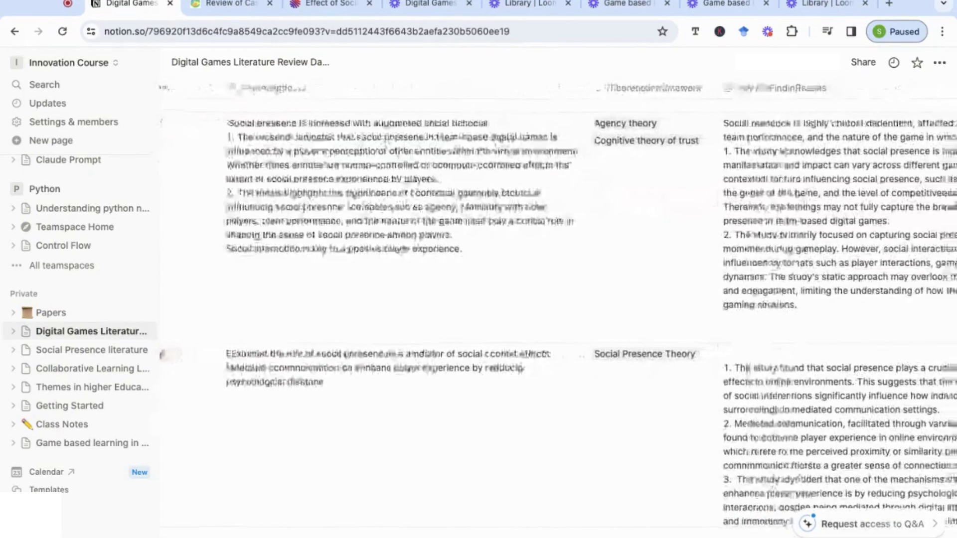
{"action": "scroll", "coordinate": [576, 383], "scroll_direction": "left", "scroll_amount": 15}
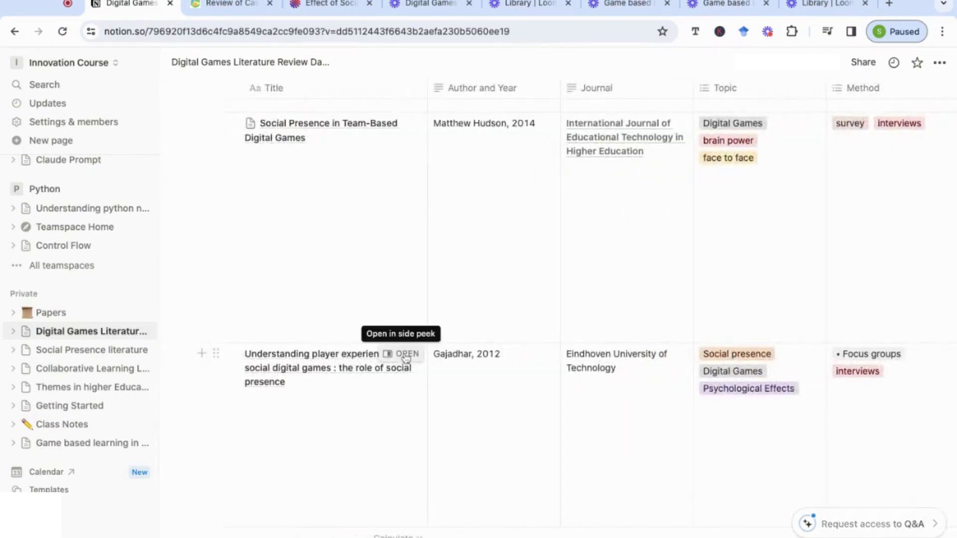
Apply the Critical Questions template to the Gajadhar, 2012 paper entry.
{"action": "left_click", "coordinate": [406, 354]}
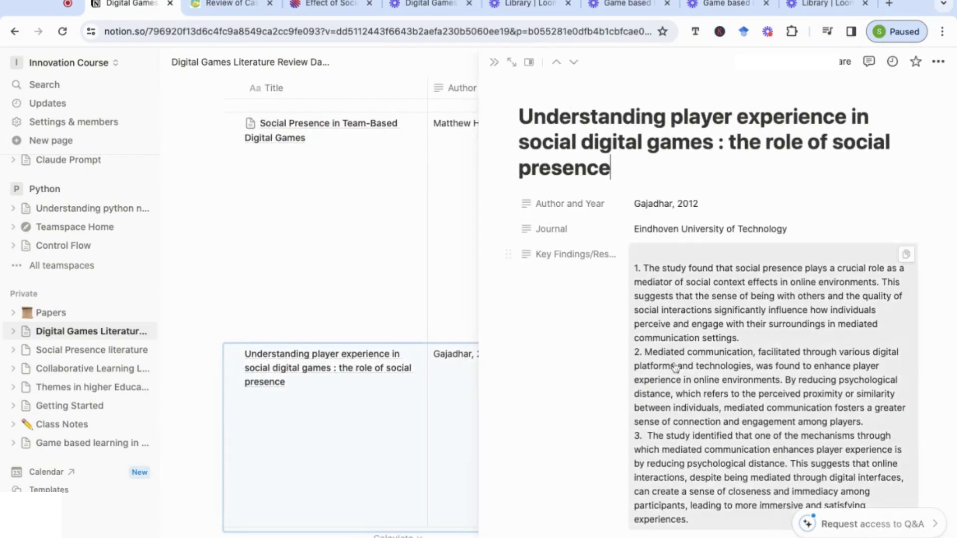
{"action": "scroll", "coordinate": [673, 368], "scroll_direction": "down", "scroll_amount": 5}
{"action": "scroll", "coordinate": [675, 368], "scroll_direction": "down", "scroll_amount": 8}
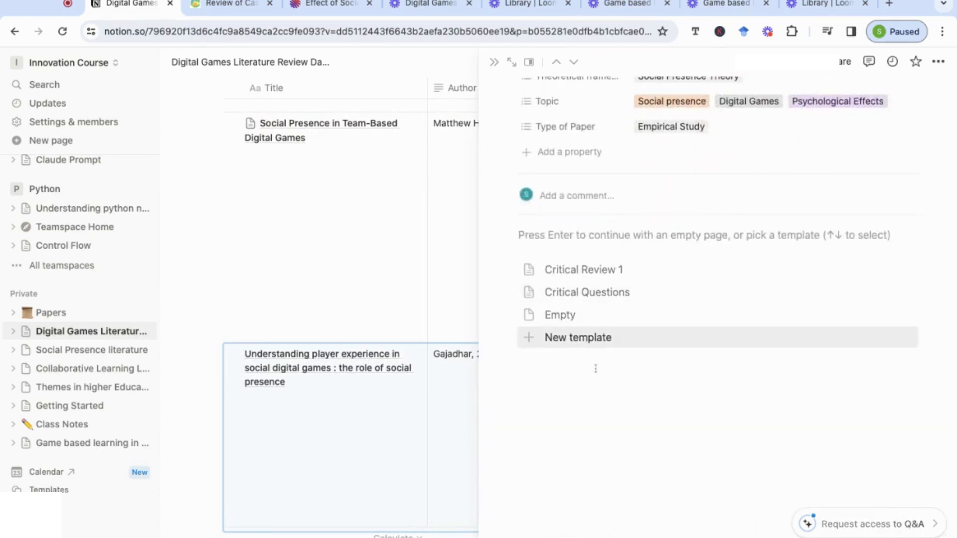
{"action": "left_click", "coordinate": [602, 296]}
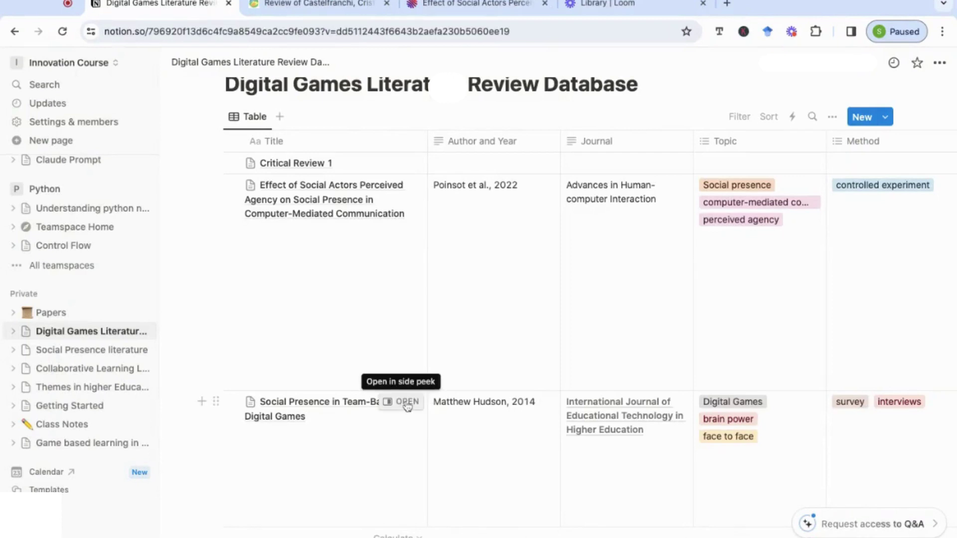
Open the Social Presence in Team-Based Digital Games entry in side peek and scroll to its questions.
{"action": "left_click", "coordinate": [406, 403]}
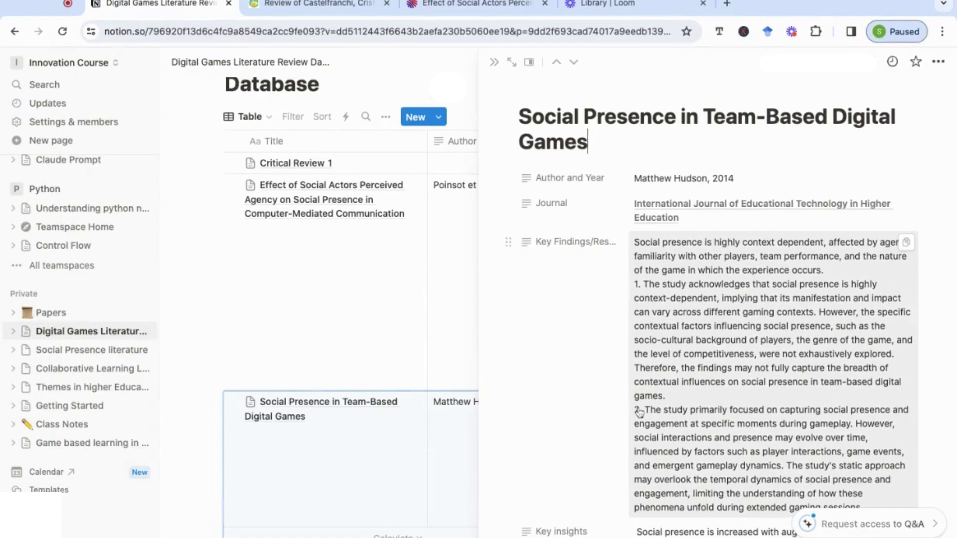
{"action": "scroll", "coordinate": [640, 413], "scroll_direction": "down", "scroll_amount": 20}
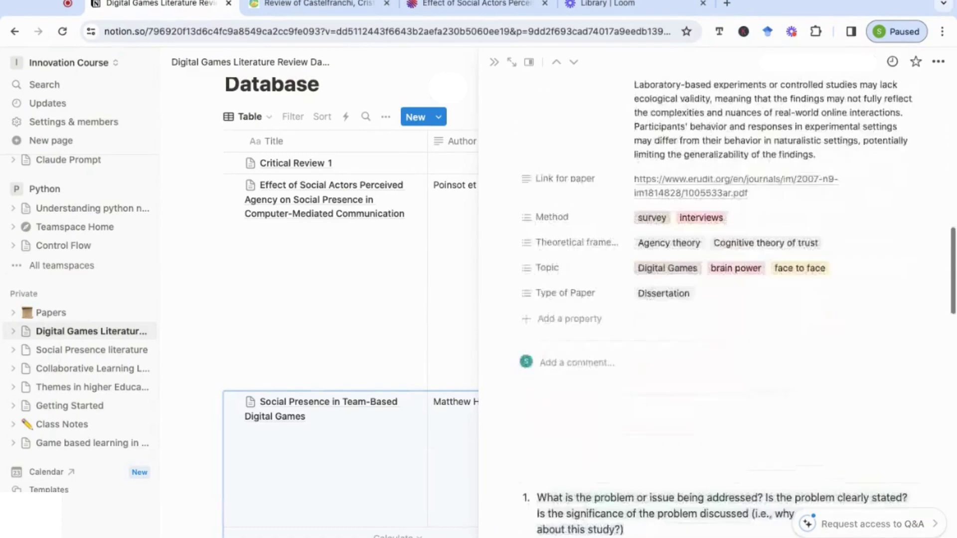
{"action": "scroll", "coordinate": [738, 306], "scroll_direction": "down", "scroll_amount": 10}
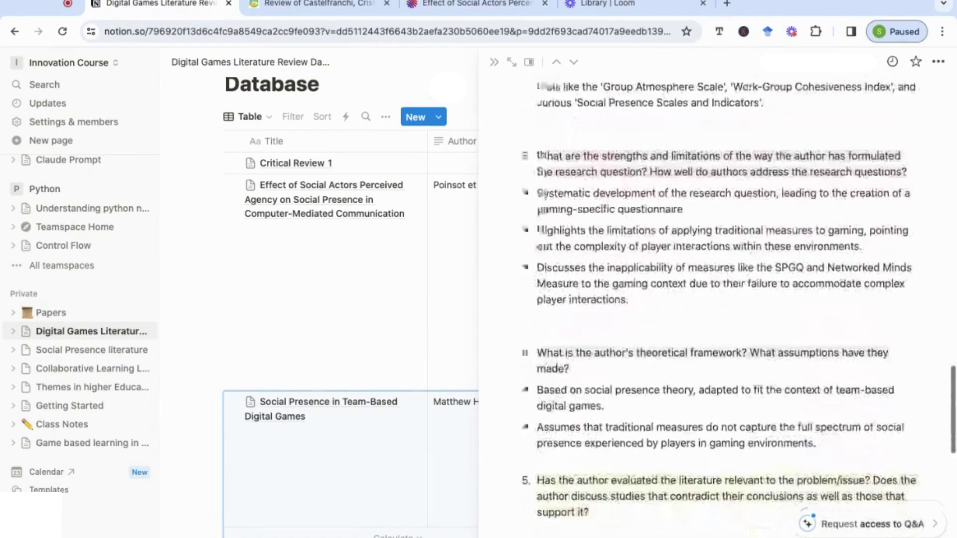
{"action": "scroll", "coordinate": [737, 307], "scroll_direction": "down", "scroll_amount": 5}
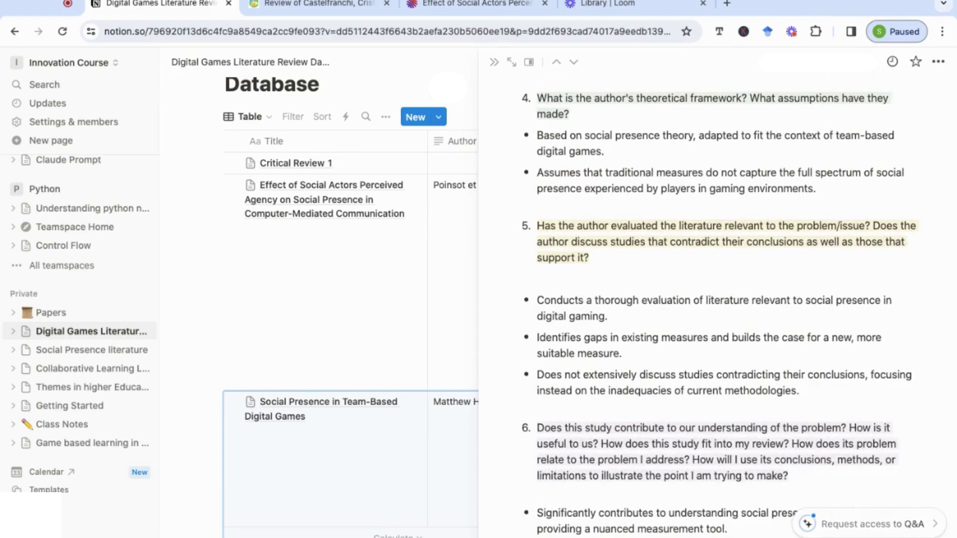
{"action": "scroll", "coordinate": [603, 425], "scroll_direction": "down", "scroll_amount": 5}
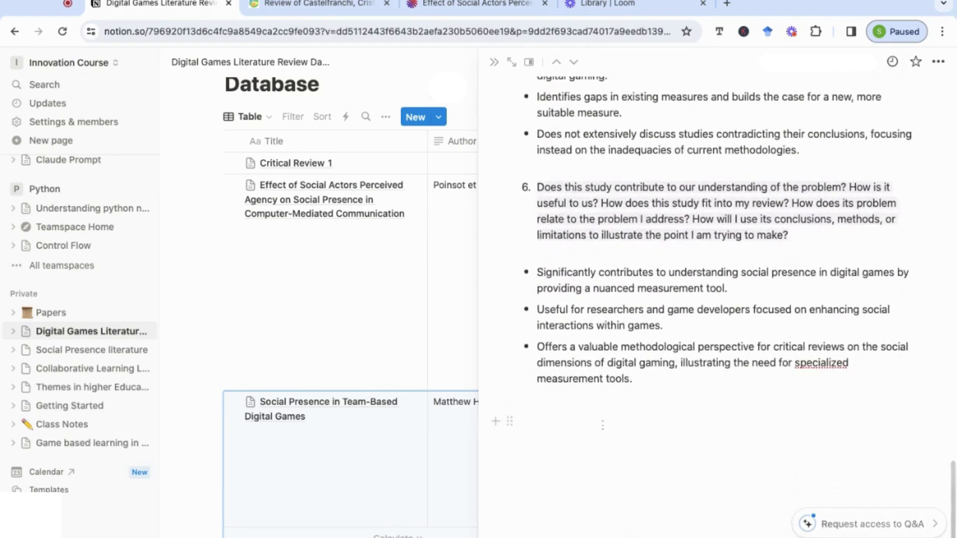
Select the answer blocks of the six critical questions, up to the first question.
{"action": "key", "text": "Escape"}
{"action": "key", "text": "shift+Up"}
{"action": "key", "text": "shift+Up"}
{"action": "key", "text": "shift+Up"}
{"action": "key", "text": "shift+Up"}
{"action": "key", "text": "shift+Up"}
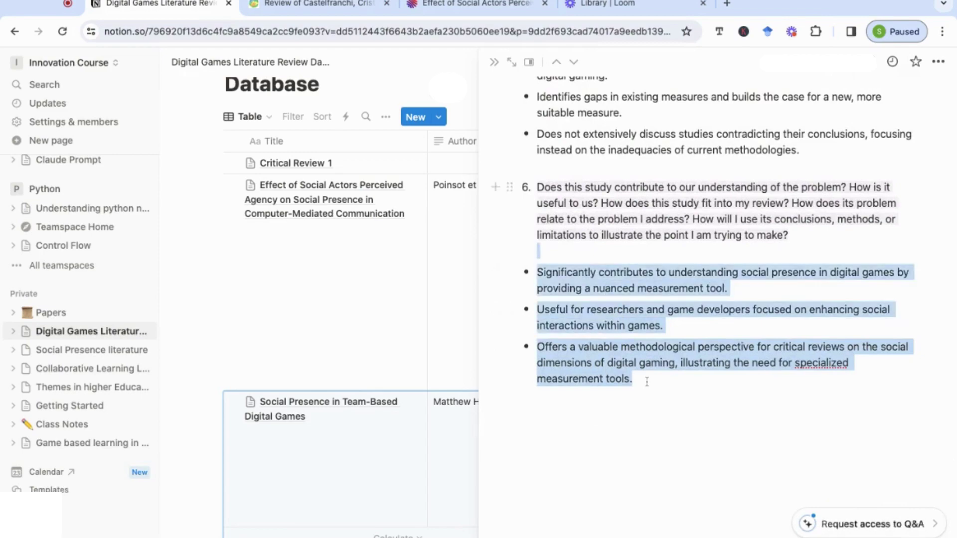
{"action": "key", "text": "shift+Up"}
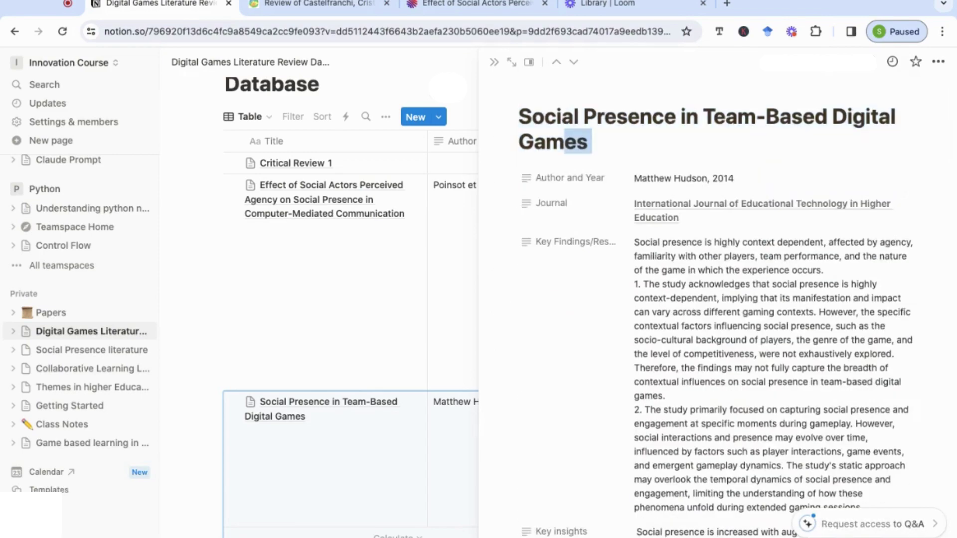
{"action": "scroll", "coordinate": [718, 300], "scroll_direction": "down", "scroll_amount": 10}
{"action": "scroll", "coordinate": [718, 299], "scroll_direction": "down", "scroll_amount": 6}
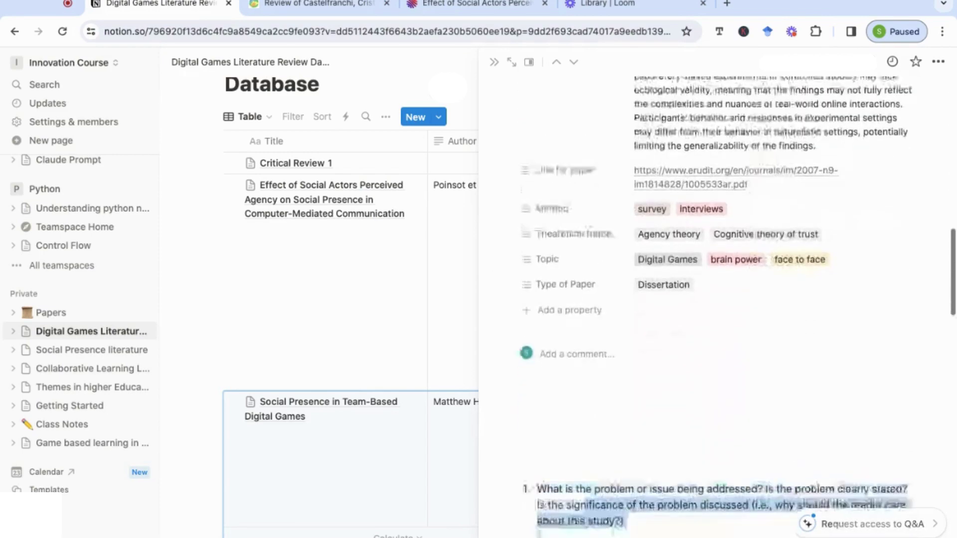
{"action": "scroll", "coordinate": [655, 477], "scroll_direction": "down", "scroll_amount": 12}
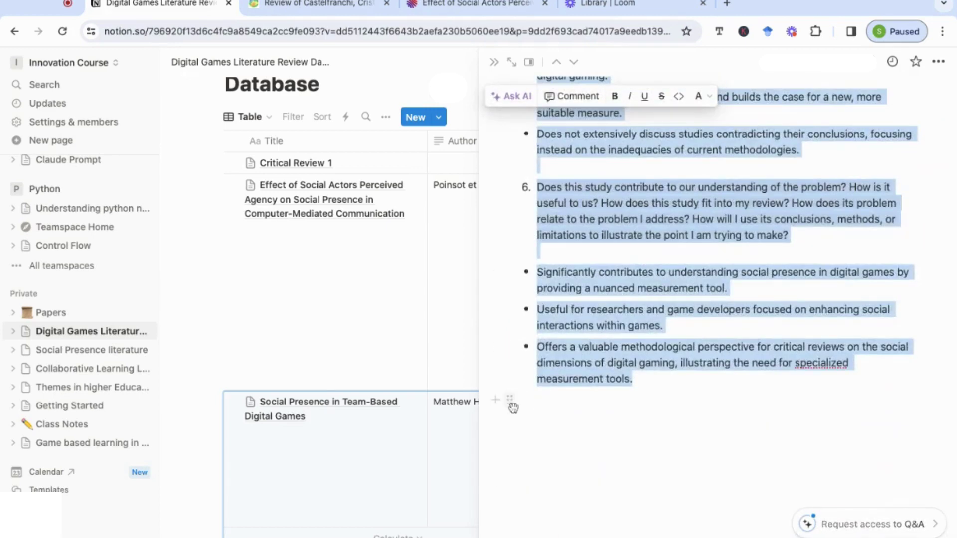
Generate an Ask AI Summarize of the selected answers and insert it below the sixth question's bullets.
{"action": "left_click", "coordinate": [512, 96]}
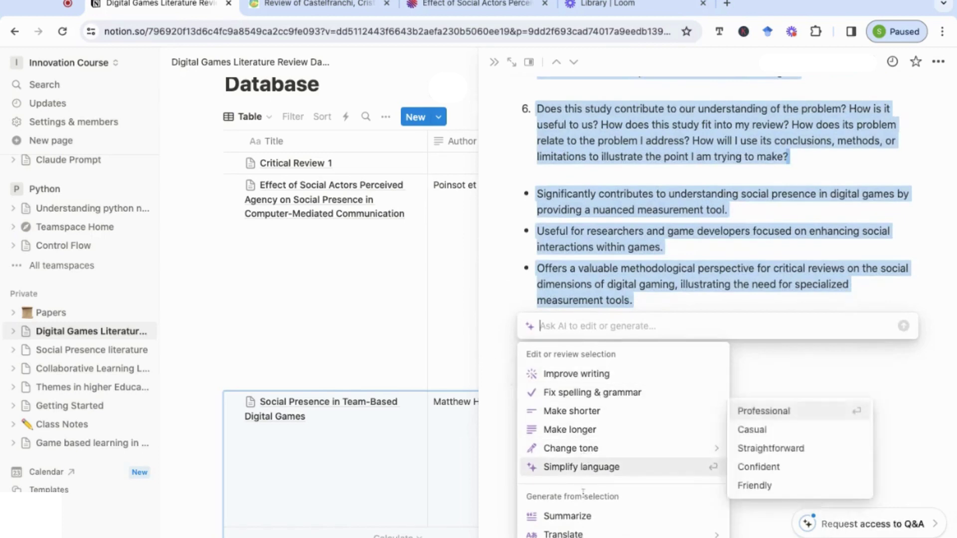
{"action": "left_click", "coordinate": [574, 518]}
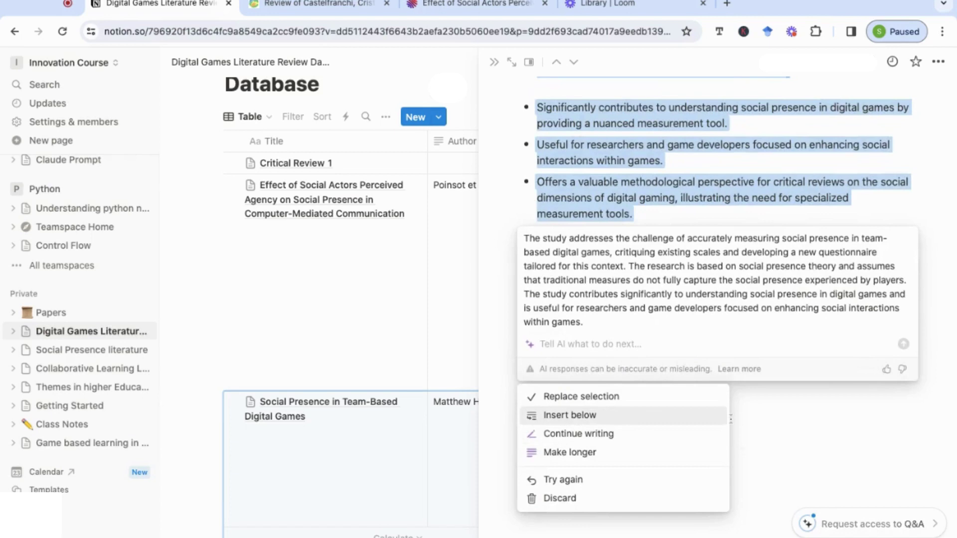
{"action": "key", "text": "Escape"}
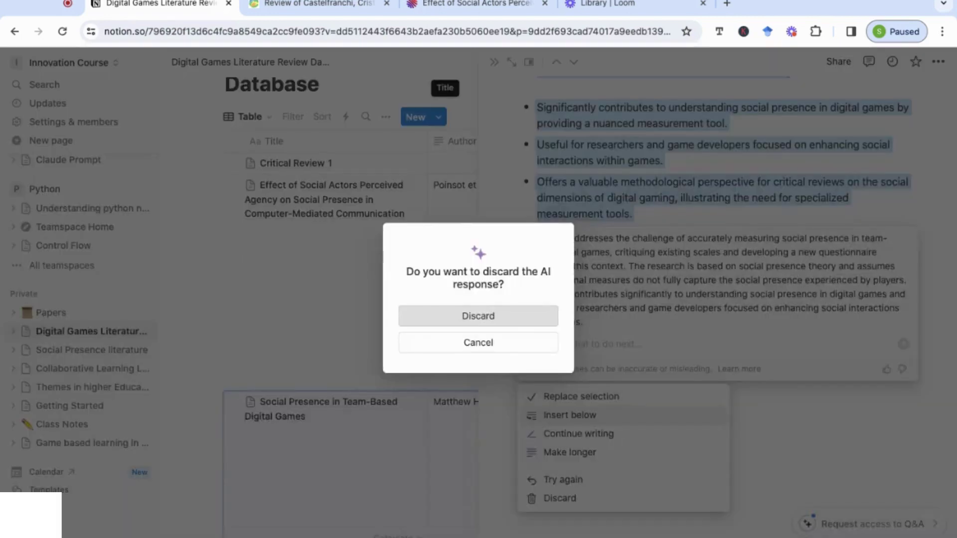
{"action": "left_click", "coordinate": [585, 417]}
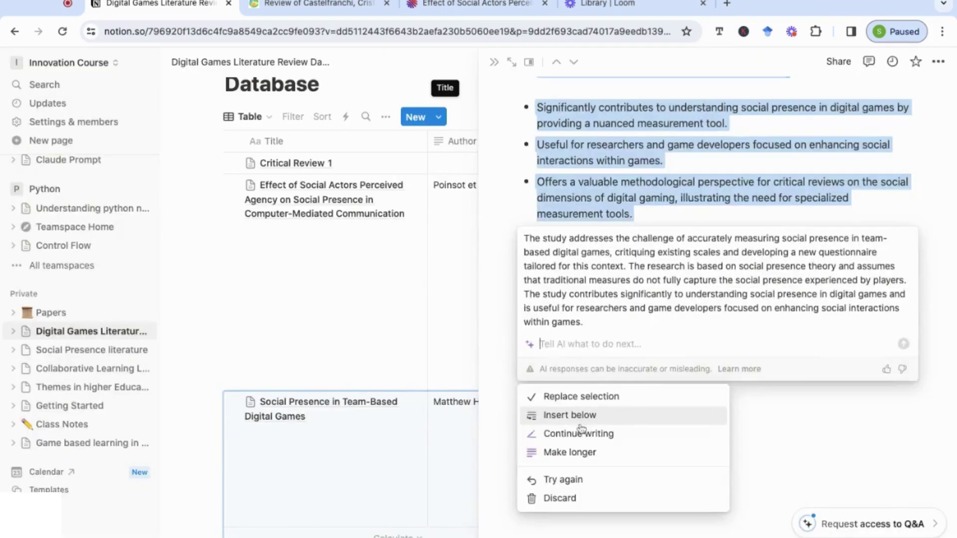
{"action": "left_click", "coordinate": [585, 417]}
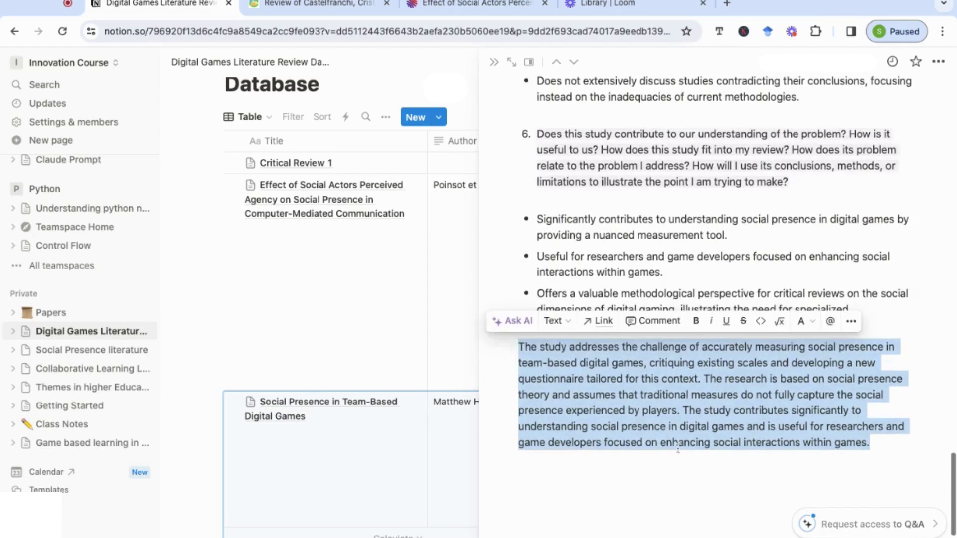
{"action": "left_click", "coordinate": [521, 323]}
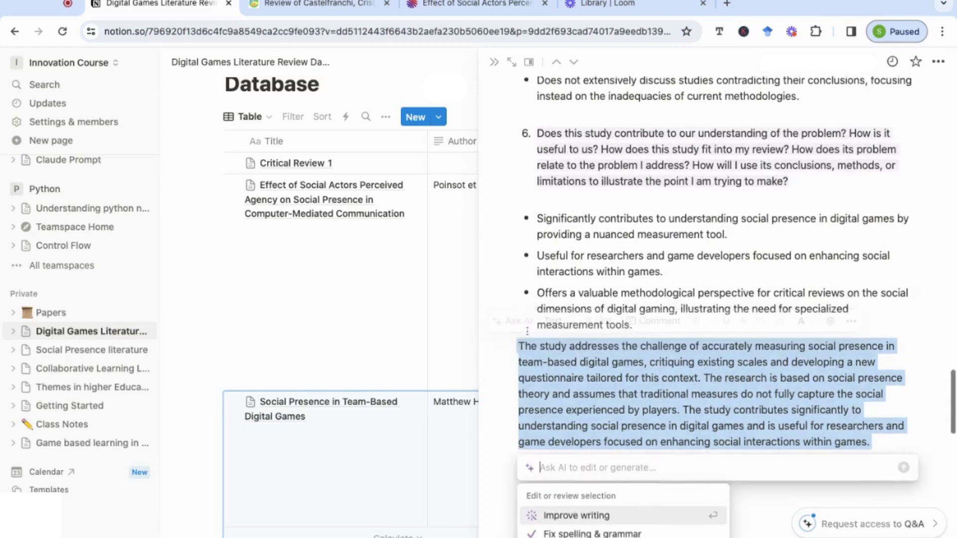
{"action": "scroll", "coordinate": [534, 391], "scroll_direction": "down", "scroll_amount": 3}
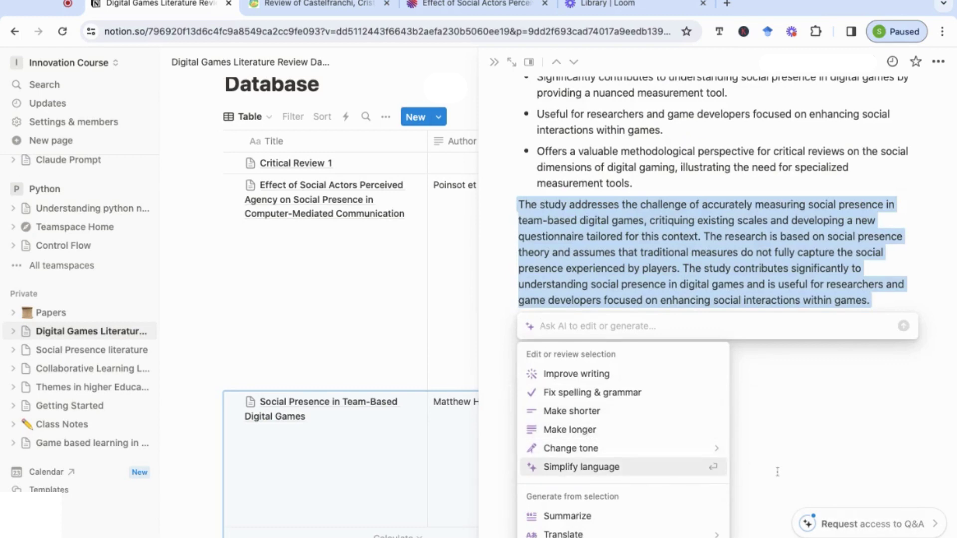
{"action": "key", "text": "Escape"}
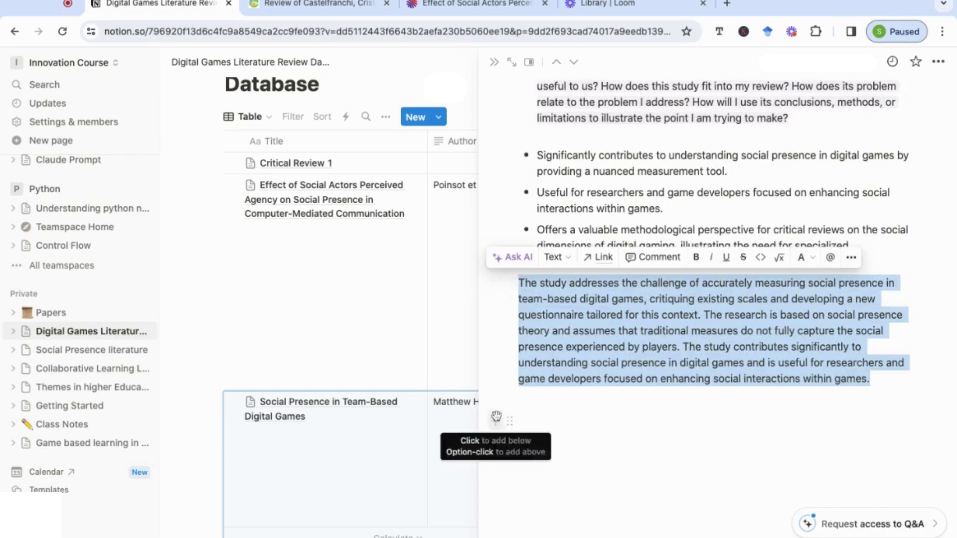
{"action": "left_click", "coordinate": [495, 416]}
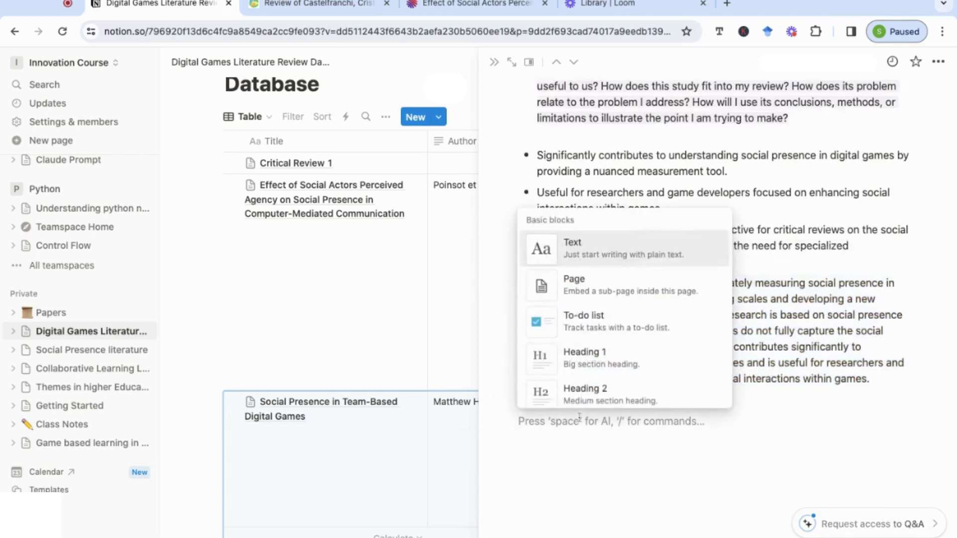
{"action": "scroll", "coordinate": [582, 309], "scroll_direction": "down", "scroll_amount": 10}
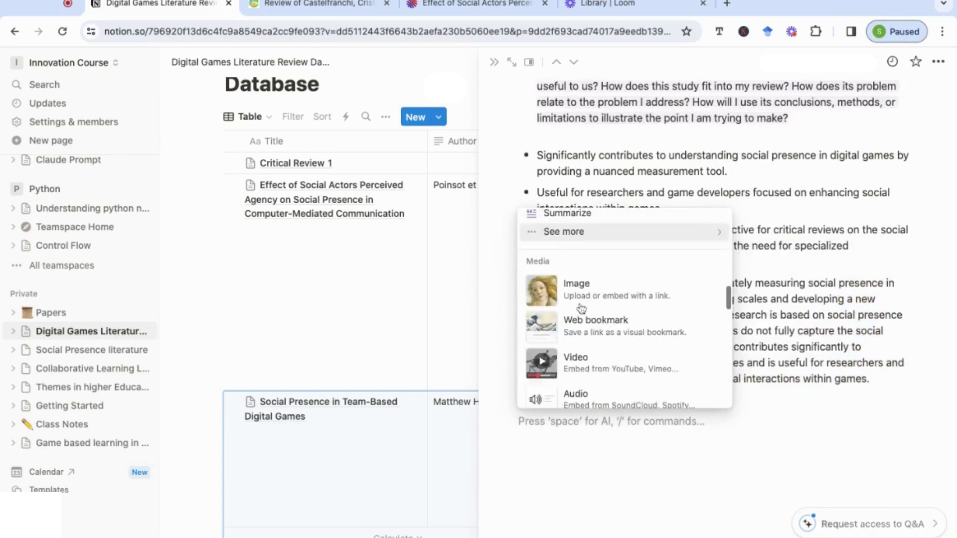
{"action": "scroll", "coordinate": [582, 299], "scroll_direction": "down", "scroll_amount": 1}
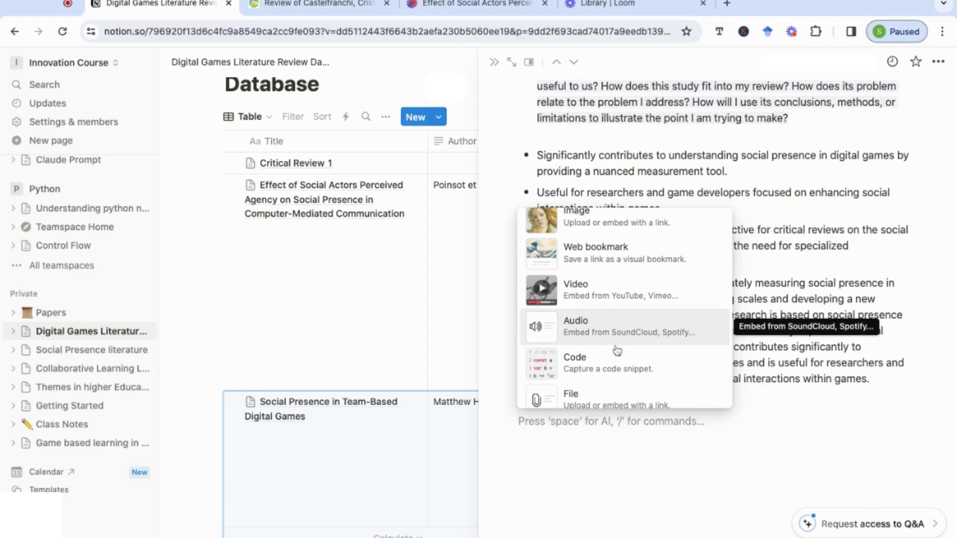
{"action": "scroll", "coordinate": [606, 372], "scroll_direction": "down", "scroll_amount": 1}
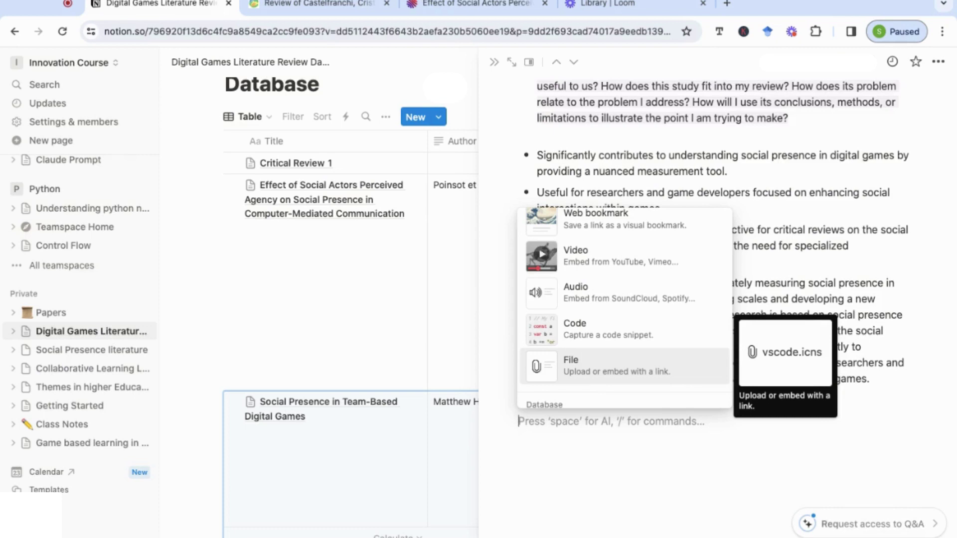
{"action": "left_click", "coordinate": [417, 336]}
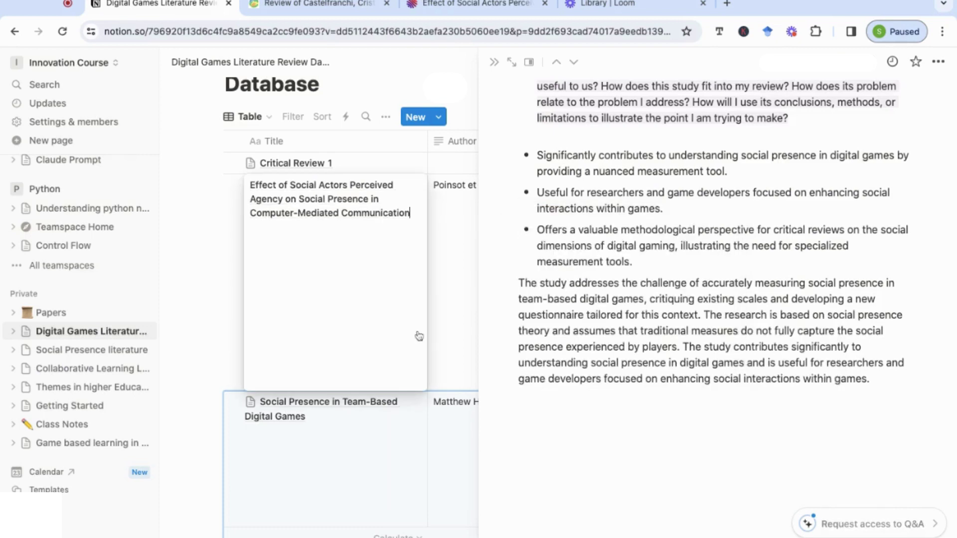
{"action": "key", "text": "Escape"}
Close the Social Presence side peek and open a new blank browser tab.
{"action": "left_click", "coordinate": [493, 63]}
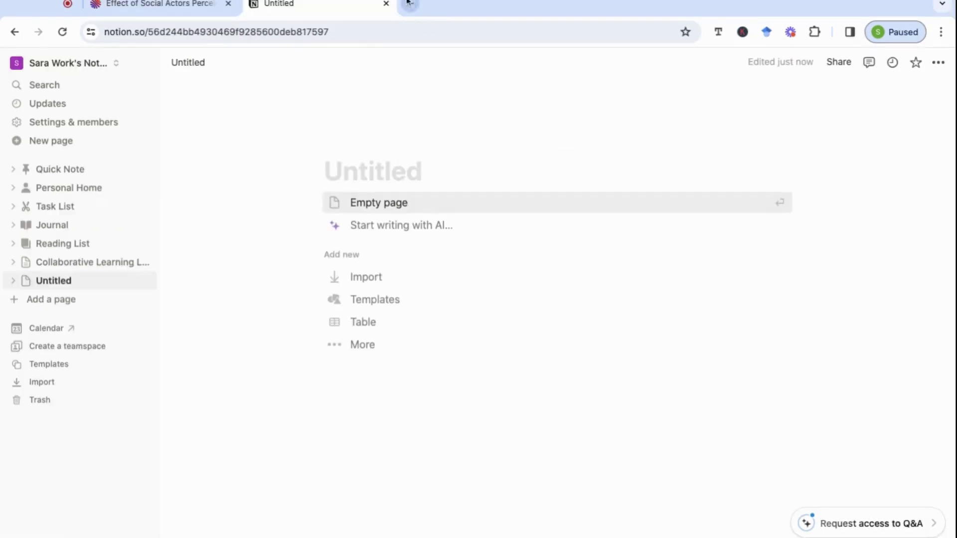
{"action": "left_click", "coordinate": [409, 4]}
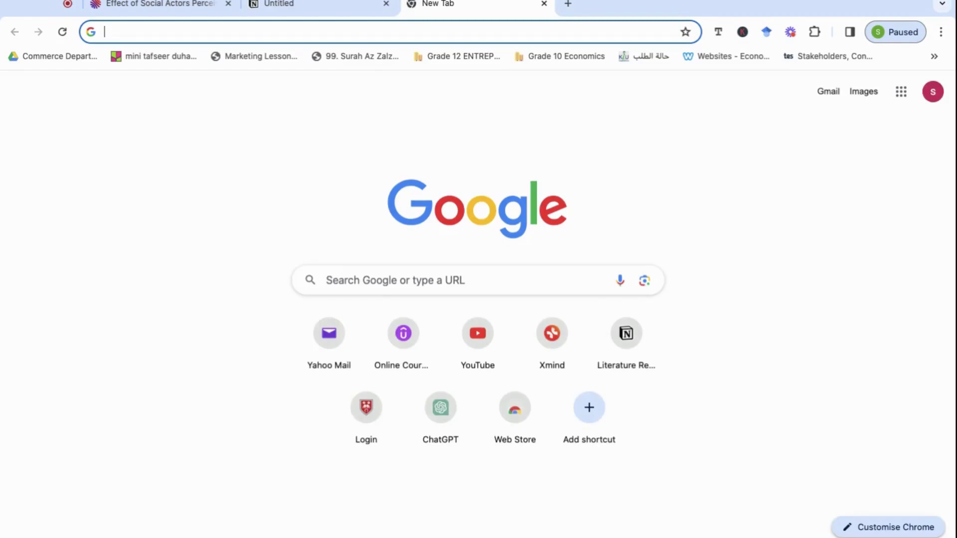
Load the shared Literature Review Template page from its pasted URL and duplicate it.
{"action": "key", "text": "Return"}
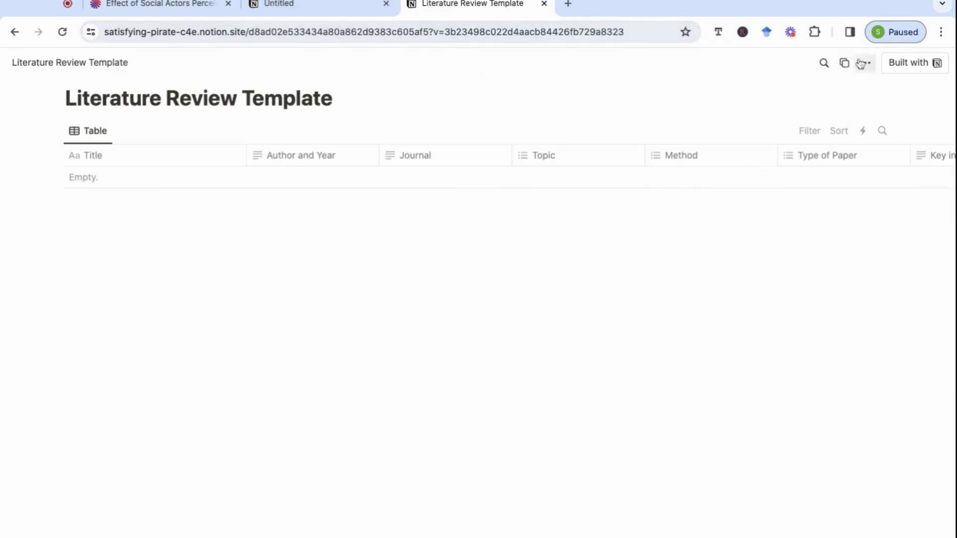
{"action": "left_click", "coordinate": [844, 63]}
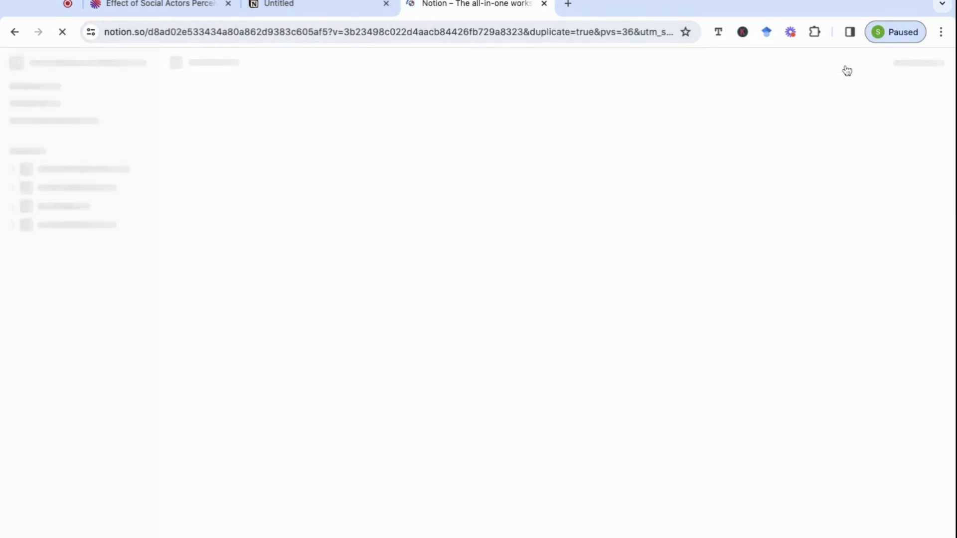